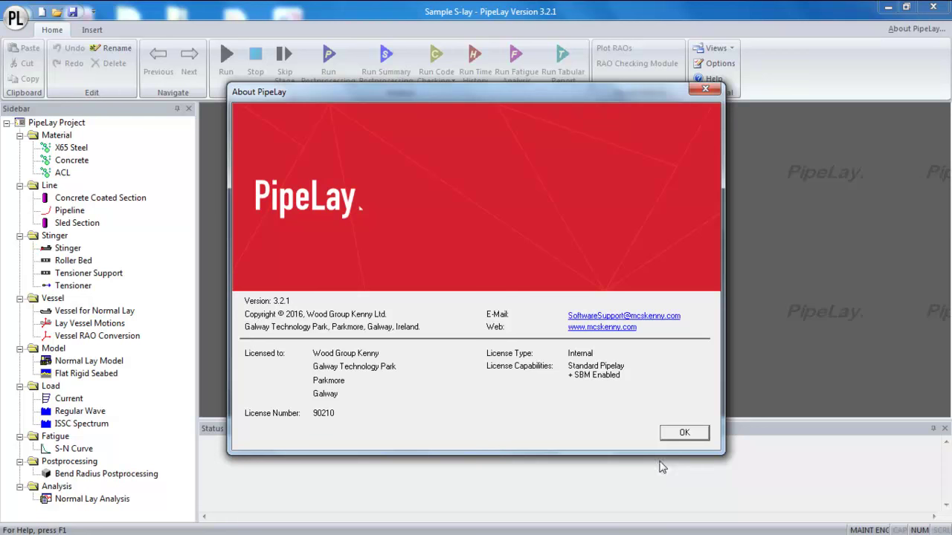
# - Dismiss the About PipeLay window to reveal the Sample S-lay project tree
pyautogui.click(681, 433)
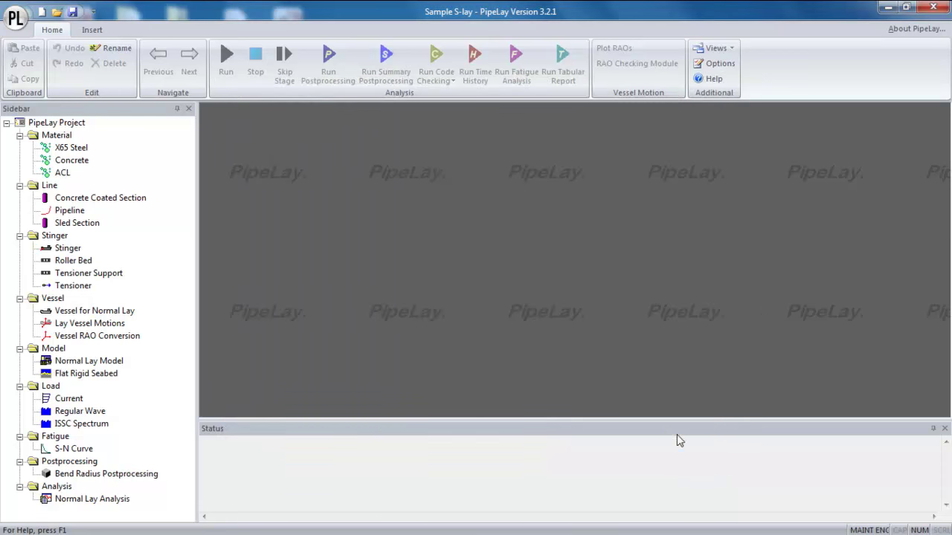
# - Insert a new model, Model 1, into the Model folder
pyautogui.click(54, 348)
pyautogui.click(92, 30)
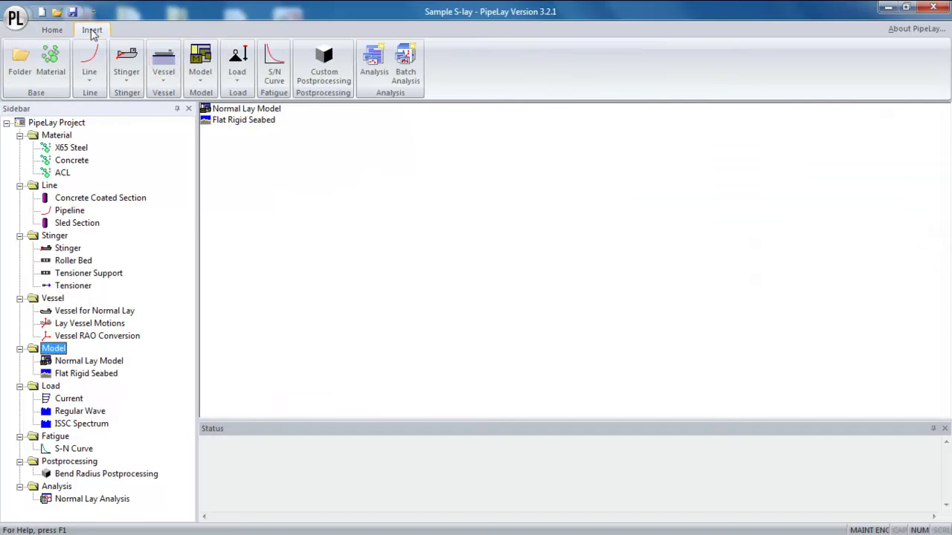
pyautogui.click(200, 71)
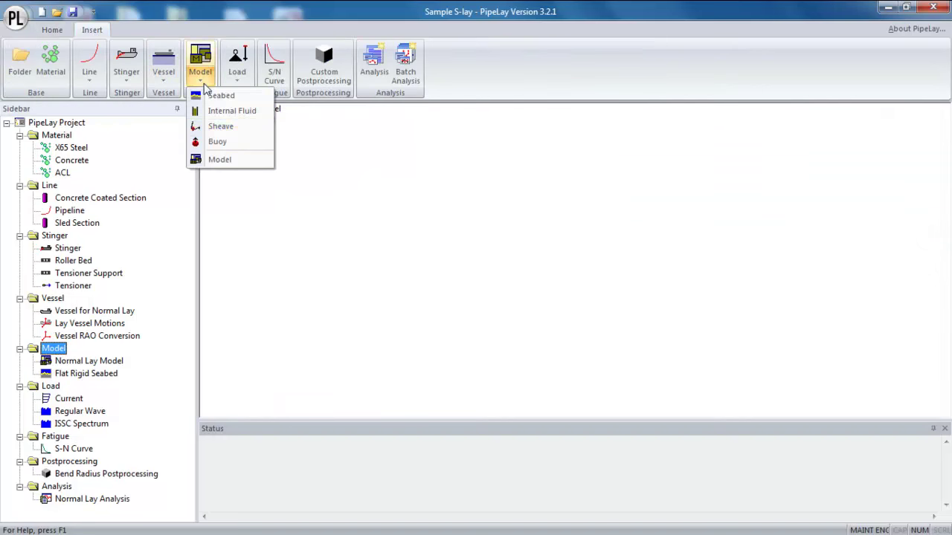
pyautogui.click(208, 160)
# - Change Model 1's water depth from 100 to 69 m
pyautogui.click(79, 386)
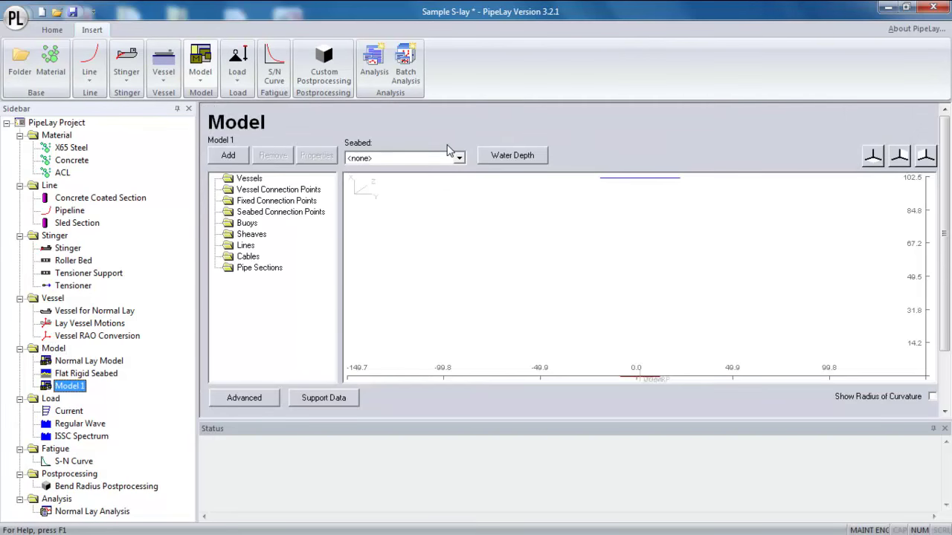
pyautogui.click(522, 159)
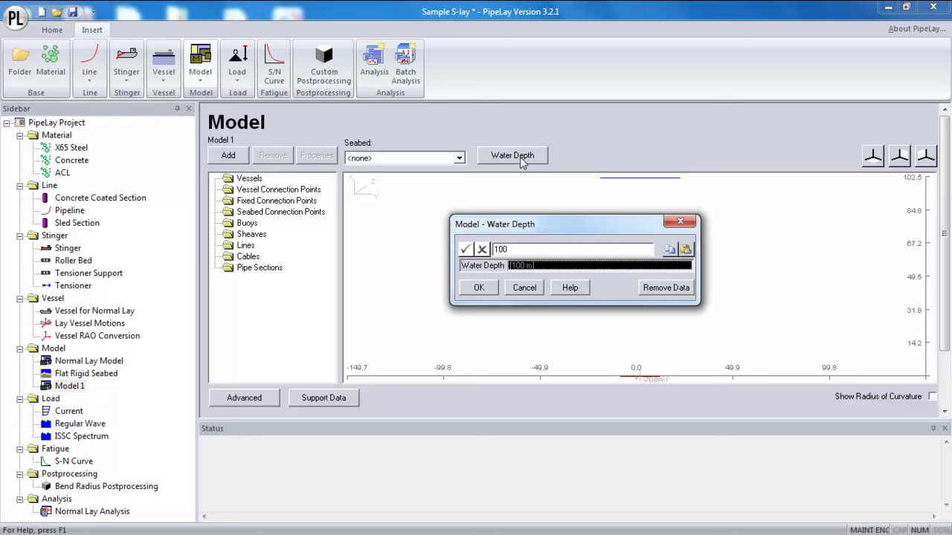
pyautogui.doubleClick(523, 248)
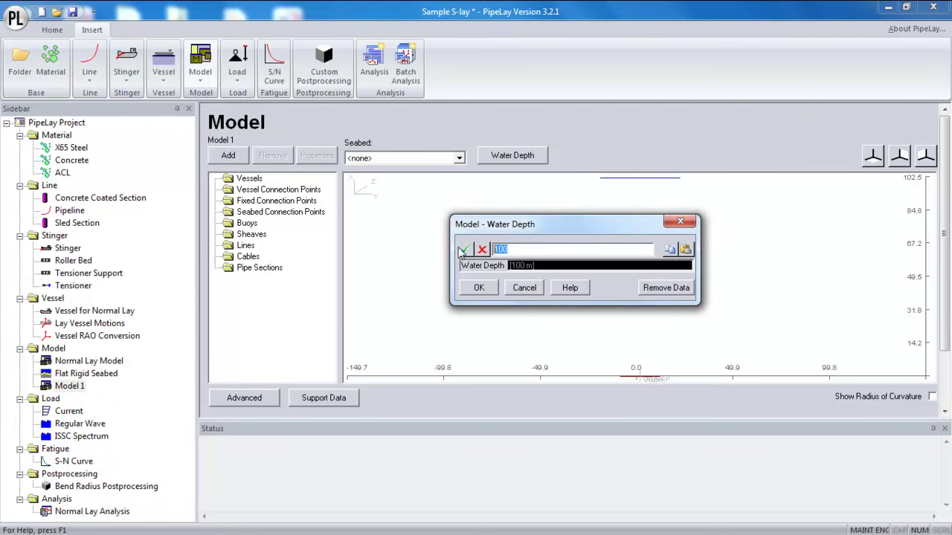
pyautogui.write('69')
pyautogui.click(480, 293)
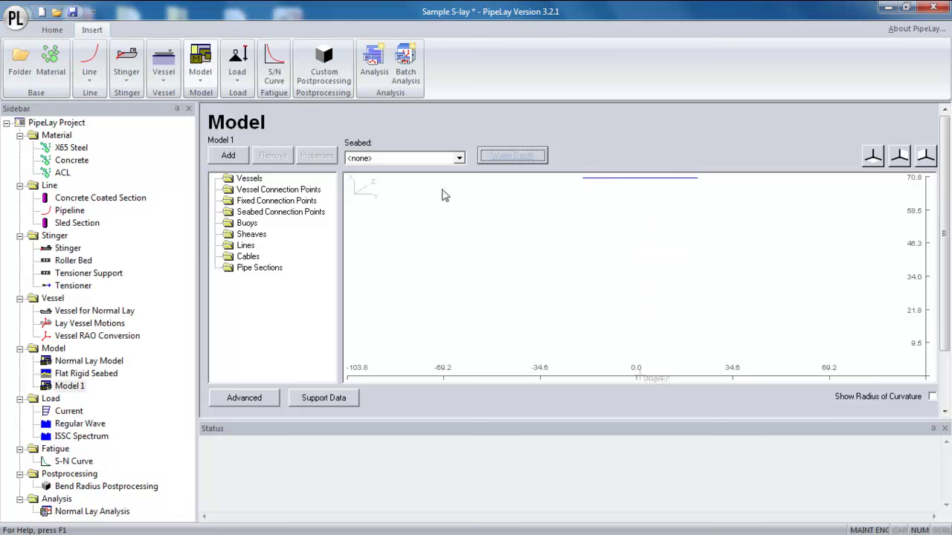
pyautogui.click(434, 160)
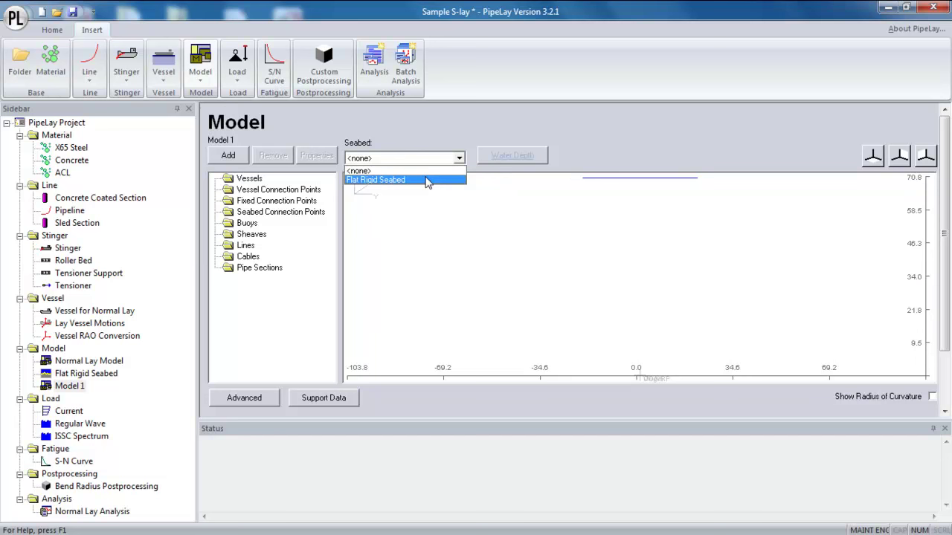
# - Set the seabed to Flat Rigid Seabed and add Vessel(1) using Vessel for Normal Lay
pyautogui.click(428, 181)
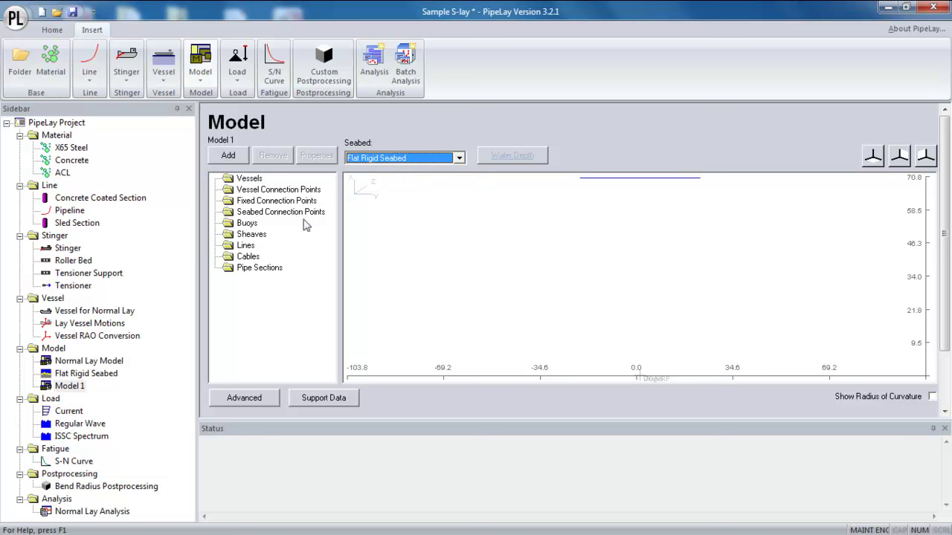
pyautogui.doubleClick(250, 180)
pyautogui.click(530, 236)
pyautogui.click(532, 212)
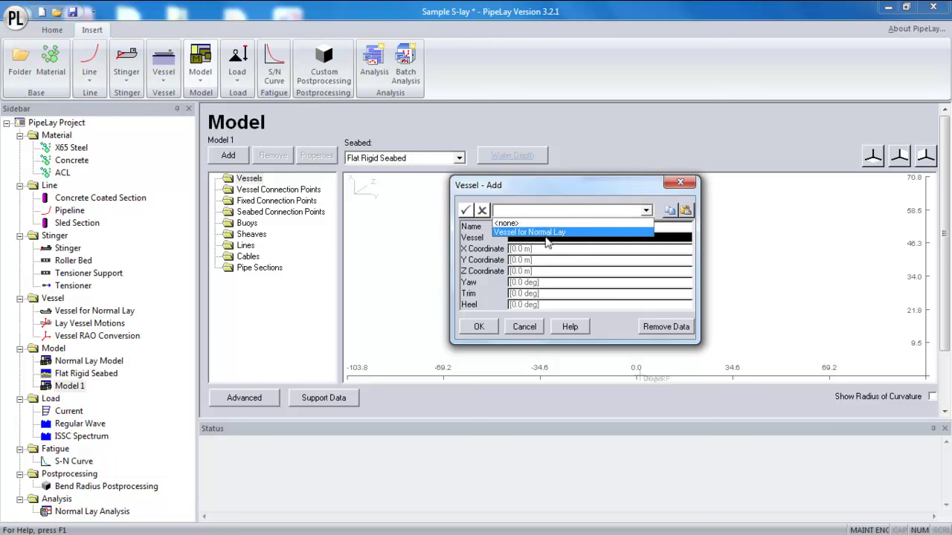
pyautogui.click(549, 232)
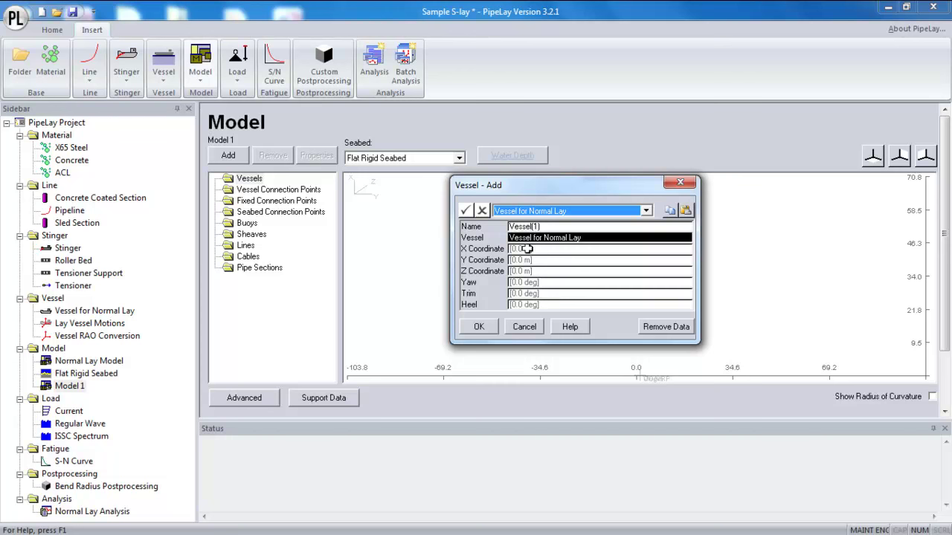
pyautogui.click(490, 328)
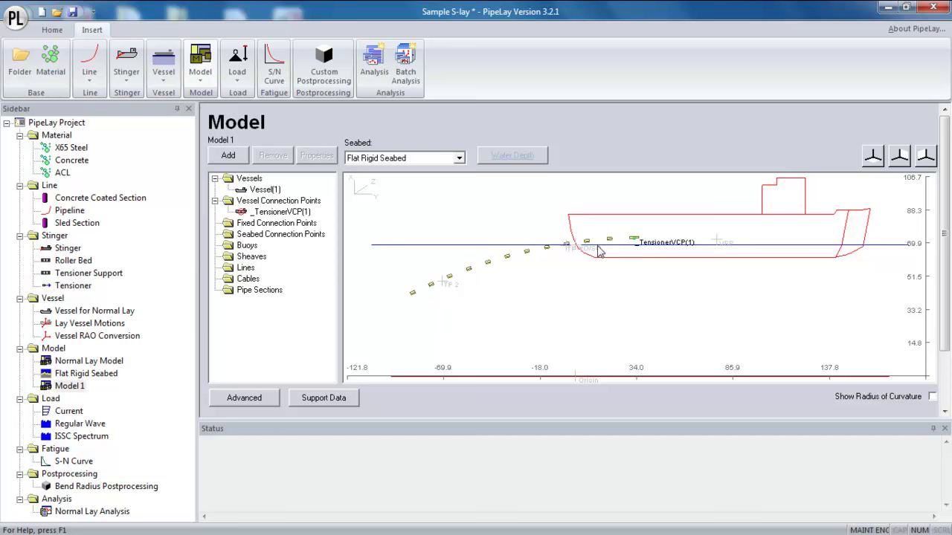
pyautogui.scroll(2, 583, 253)
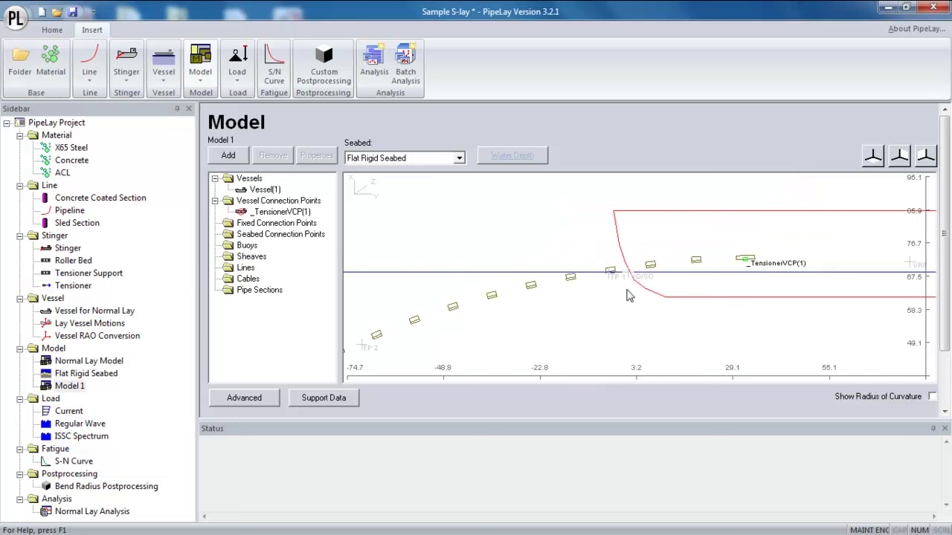
pyautogui.scroll(2, 629, 279)
pyautogui.scroll(2, 644, 273)
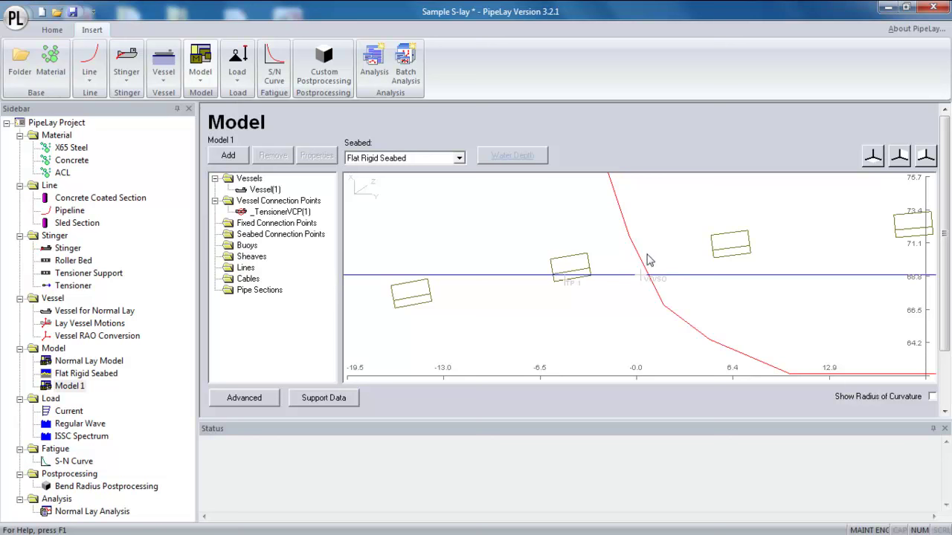
pyautogui.scroll(-3, 657, 258)
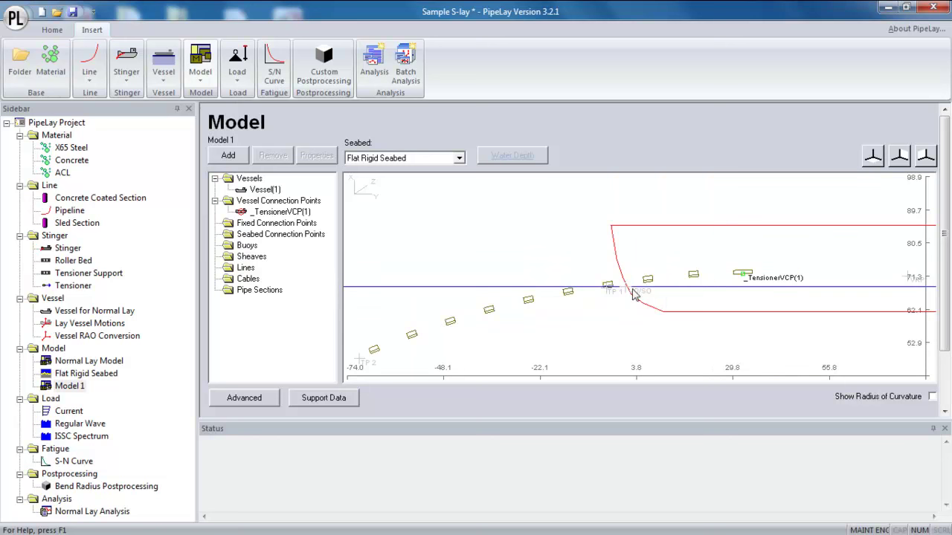
pyautogui.scroll(-2, 633, 315)
pyautogui.scroll(-2, 659, 361)
pyautogui.moveTo(658, 285); pyautogui.dragTo(621, 329)
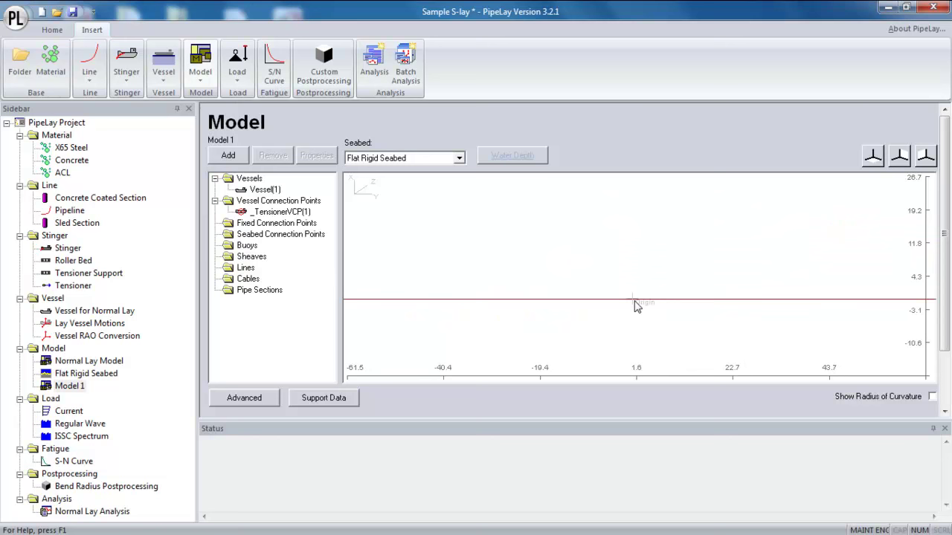
pyautogui.scroll(-3, 644, 277)
pyautogui.scroll(3, 647, 275)
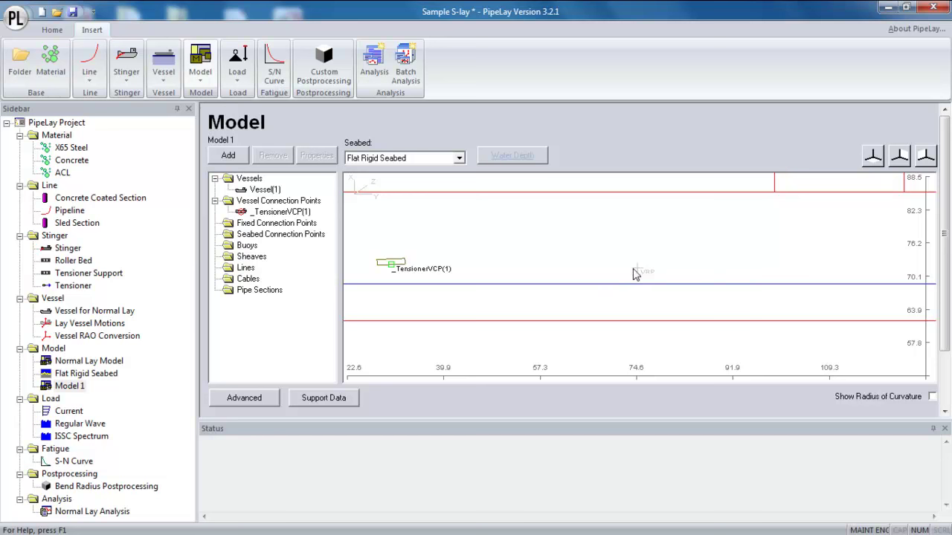
pyautogui.scroll(-1, 642, 274)
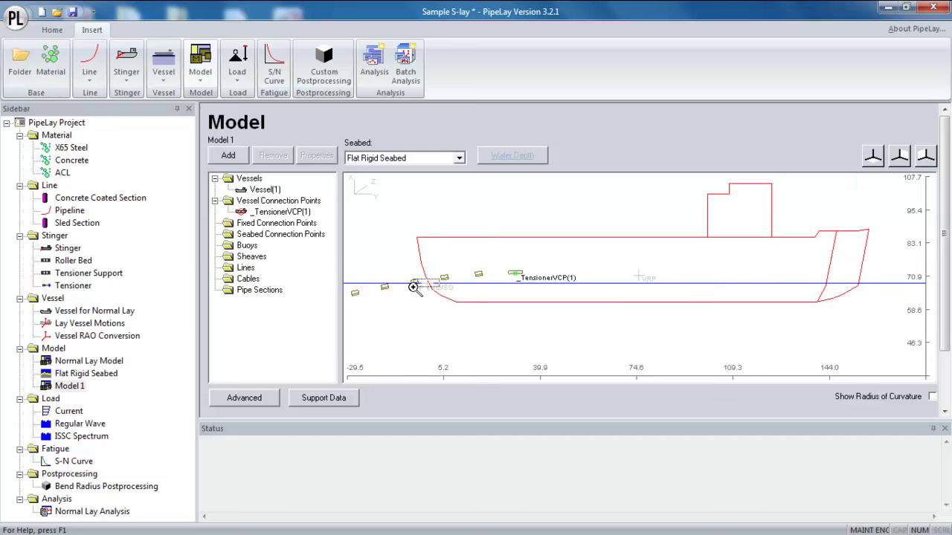
pyautogui.scroll(4, 405, 290)
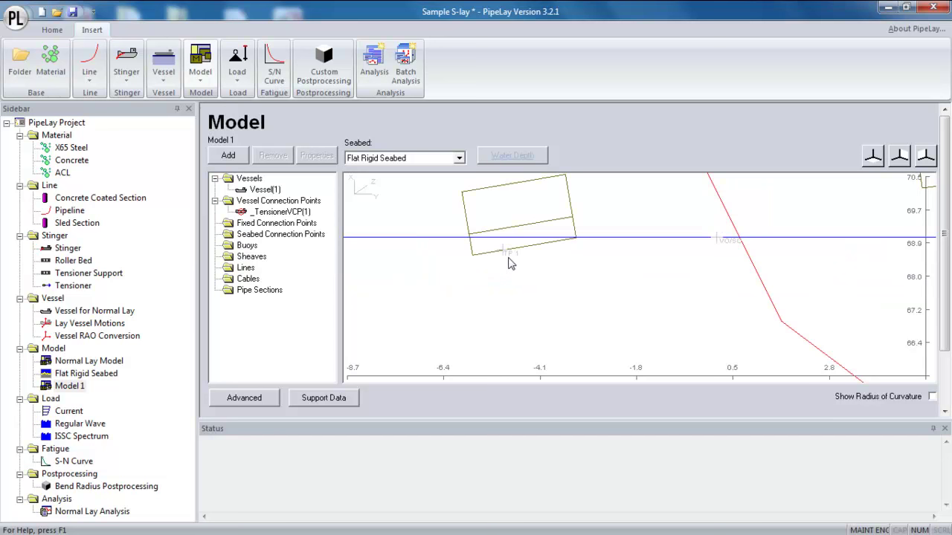
pyautogui.scroll(1, 510, 262)
pyautogui.scroll(-1, 619, 264)
pyautogui.scroll(-3, 618, 264)
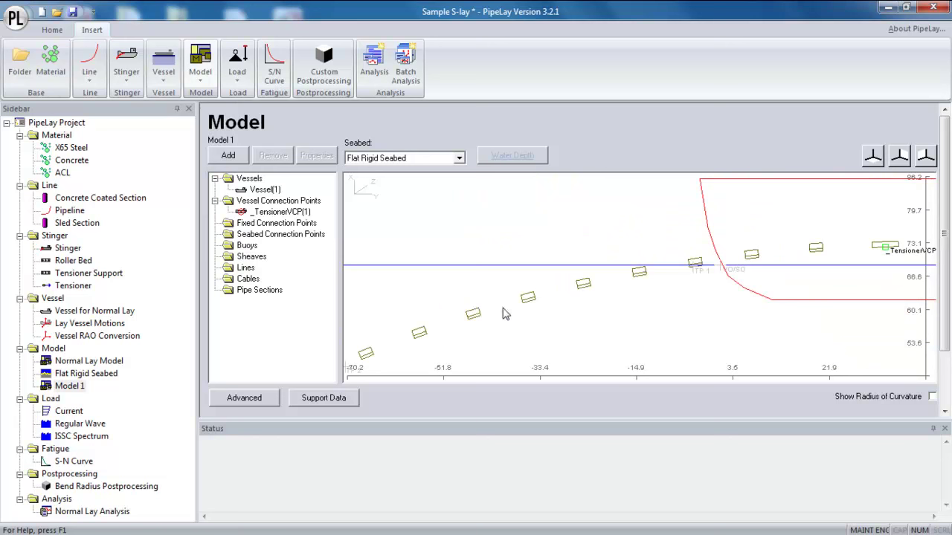
pyautogui.scroll(-1, 501, 308)
pyautogui.moveTo(609, 278); pyautogui.dragTo(545, 322)
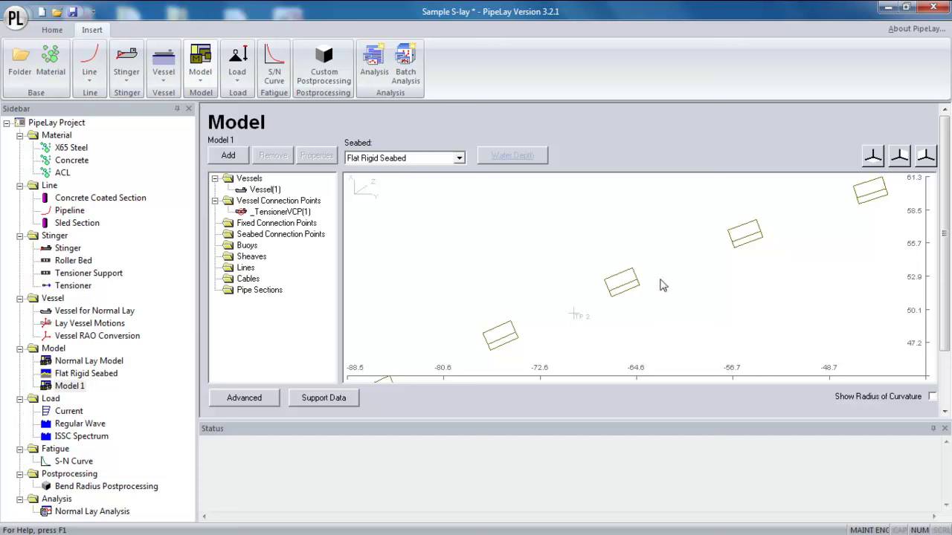
pyautogui.scroll(-2, 745, 260)
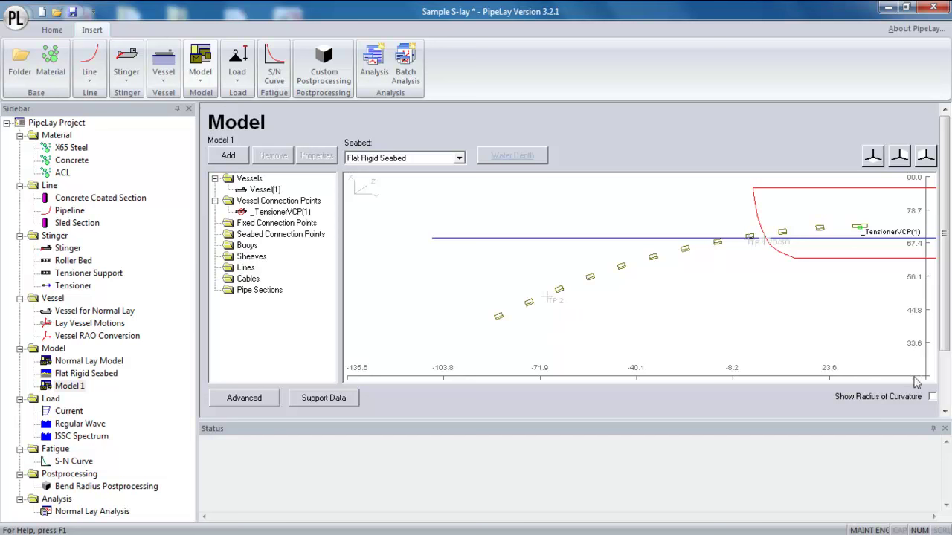
pyautogui.click(932, 397)
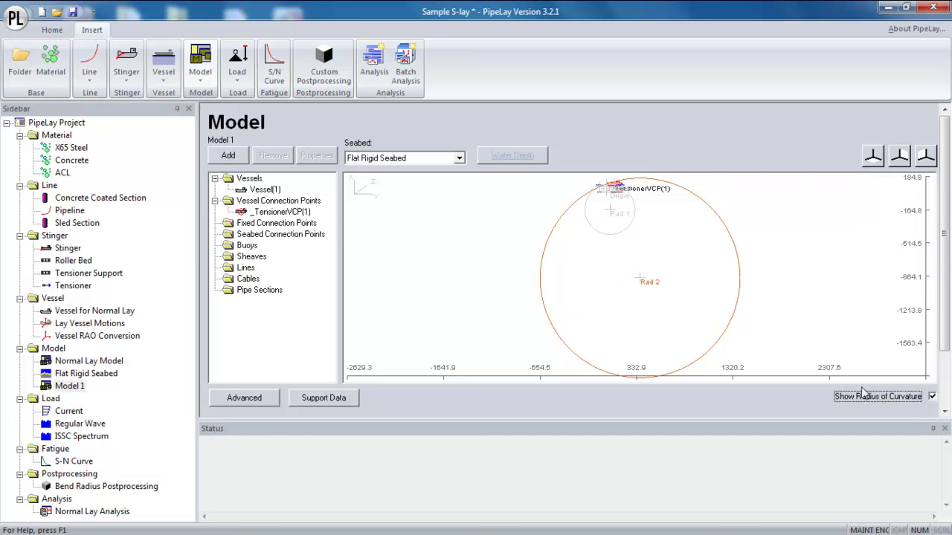
pyautogui.scroll(2, 622, 213)
pyautogui.scroll(4, 616, 253)
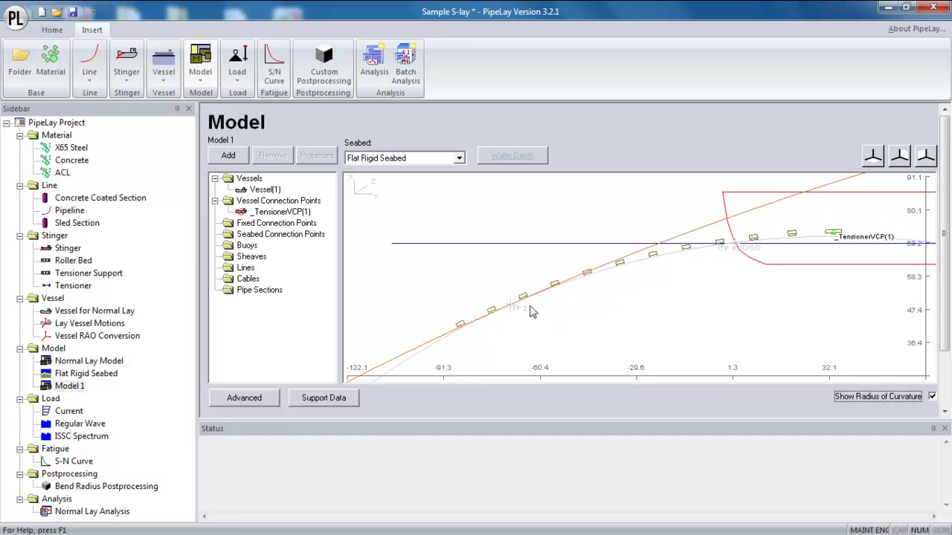
pyautogui.click(932, 396)
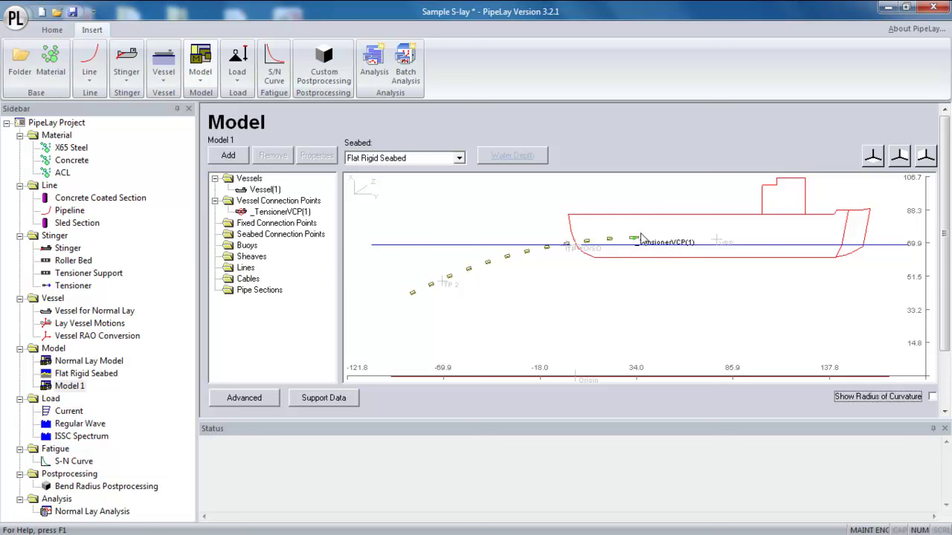
pyautogui.scroll(2, 641, 243)
pyautogui.scroll(2, 630, 280)
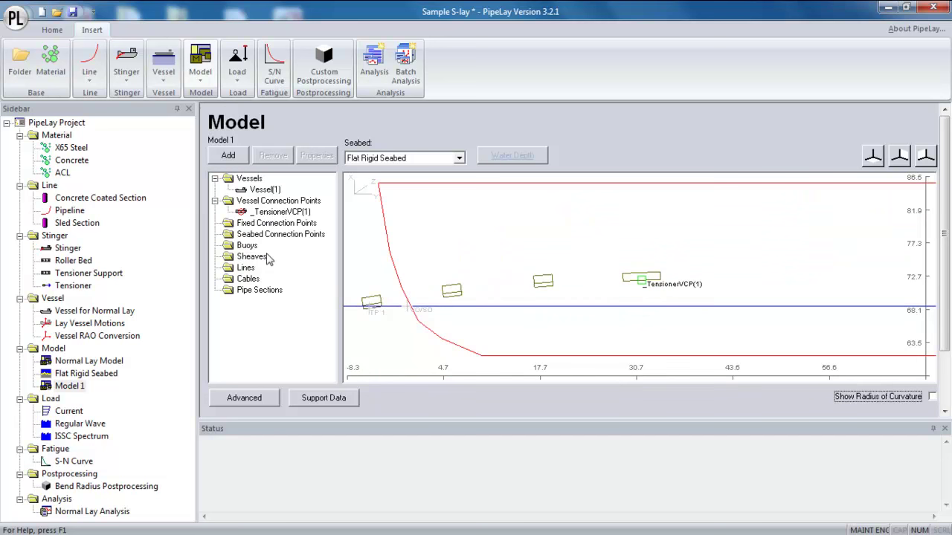
pyautogui.scroll(-6, 569, 322)
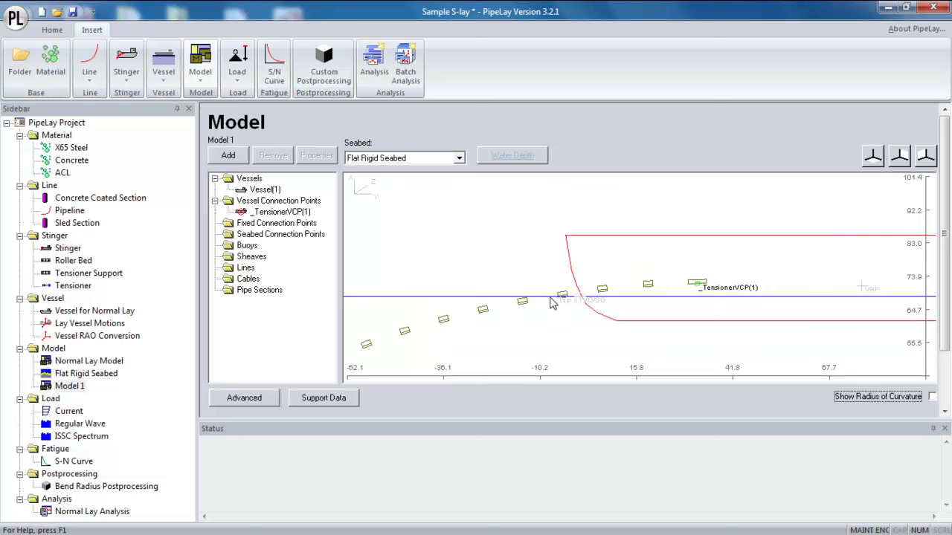
# - Add SCP(1) with Calculate Position left at Yes, then zoom the plot around it
pyautogui.doubleClick(283, 235)
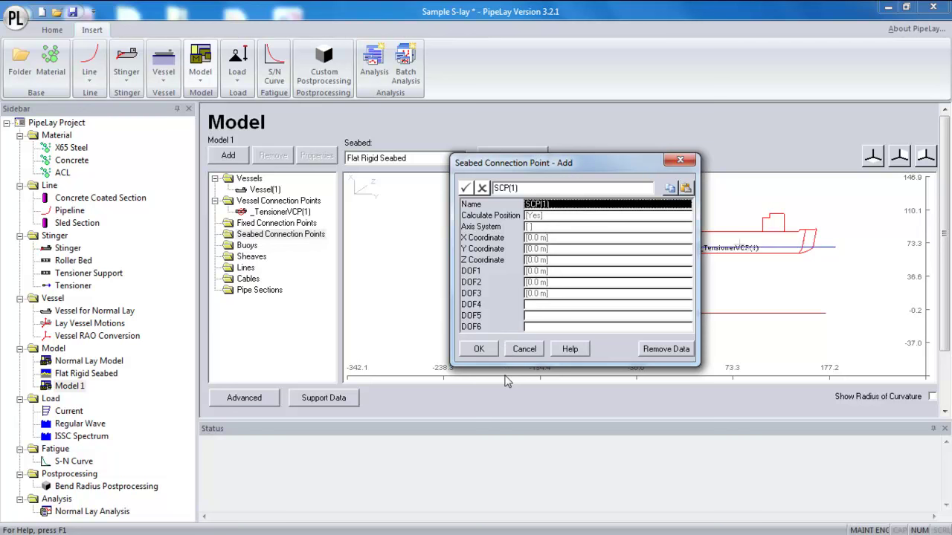
pyautogui.click(544, 216)
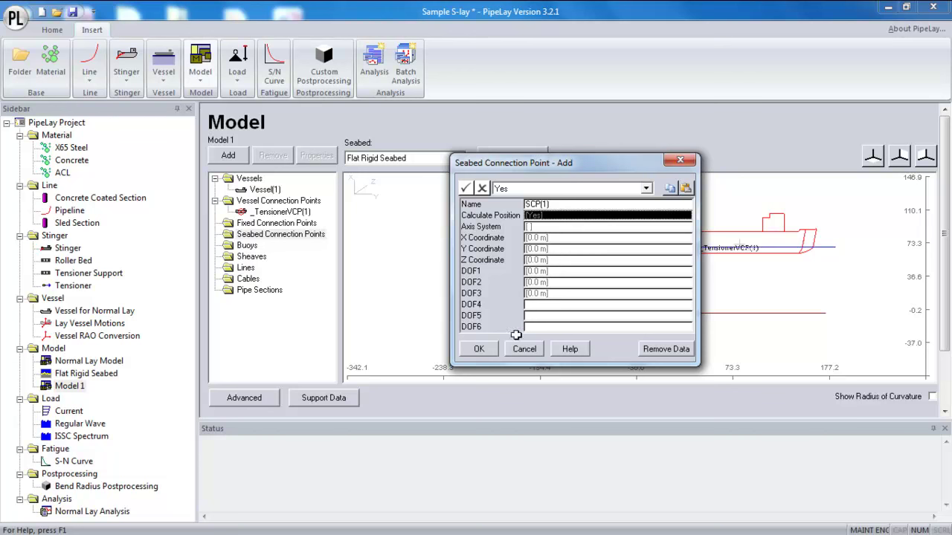
pyautogui.click(480, 350)
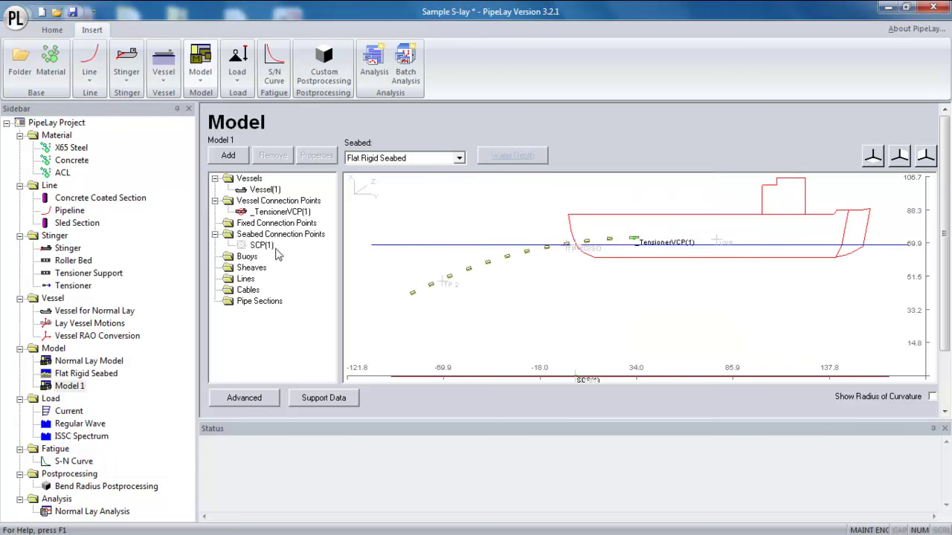
pyautogui.click(577, 376)
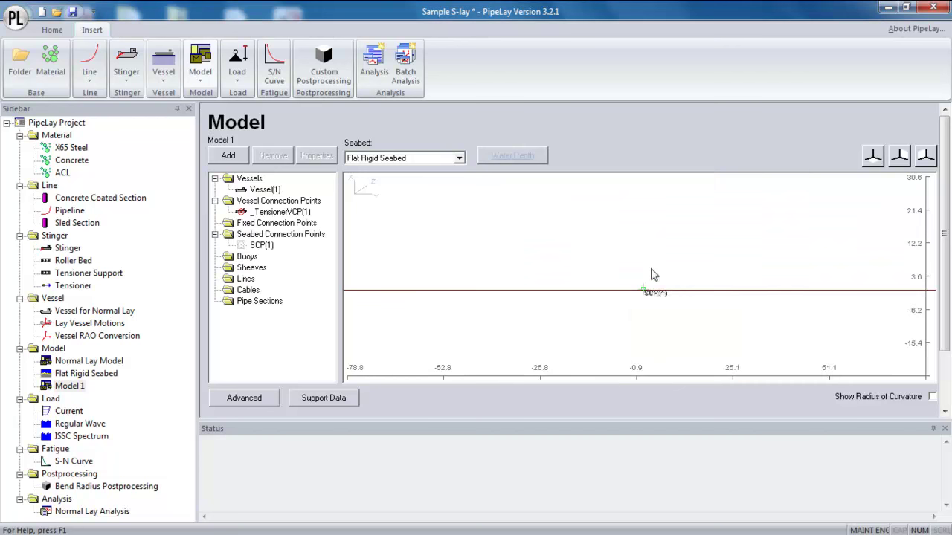
pyautogui.scroll(1, 644, 280)
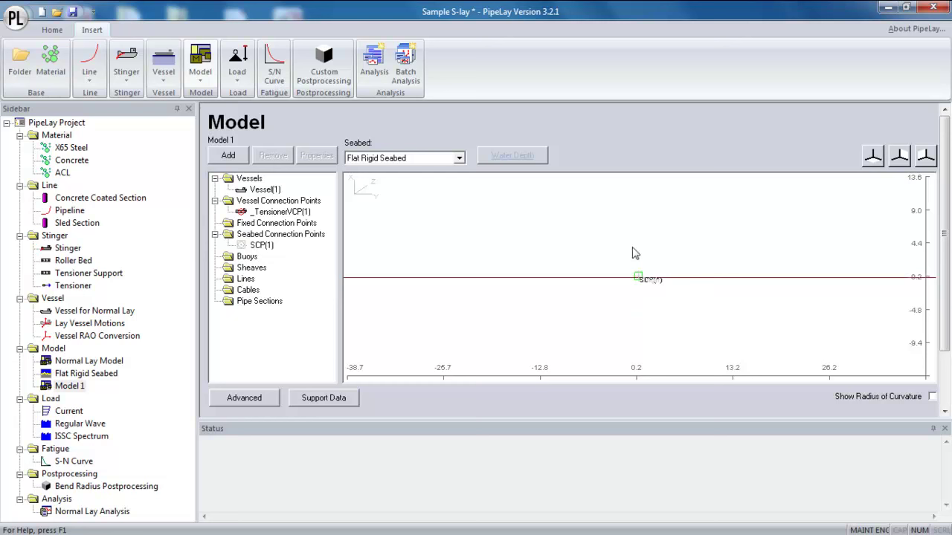
pyautogui.scroll(-3, 634, 249)
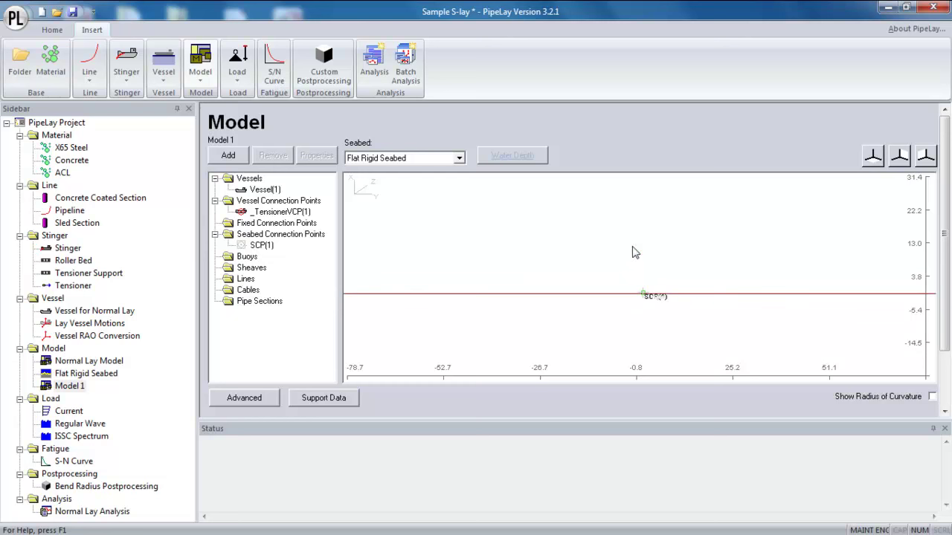
# - Add Line(1) using Pipeline, starting at _TensionerVCP(1) and ending at SCP(1)
pyautogui.doubleClick(248, 281)
pyautogui.click(551, 246)
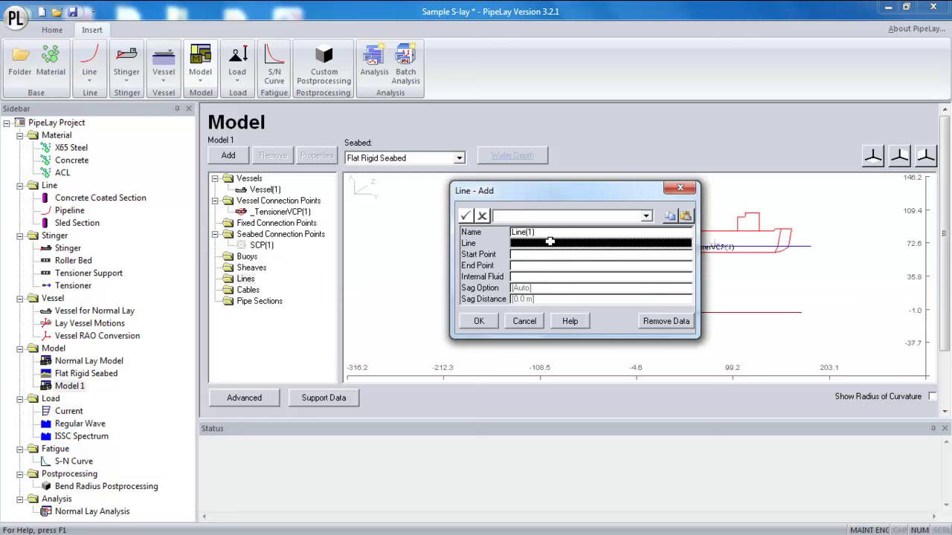
pyautogui.click(554, 217)
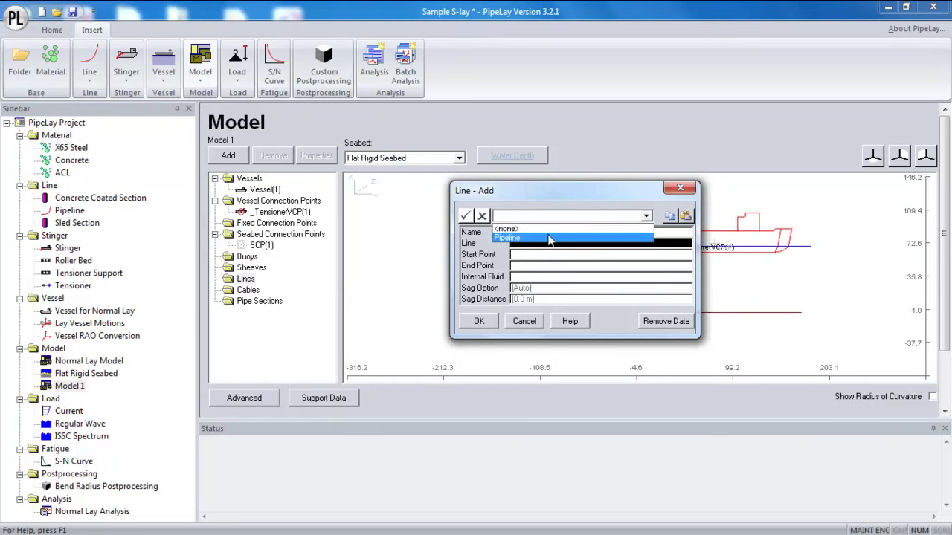
pyautogui.click(548, 241)
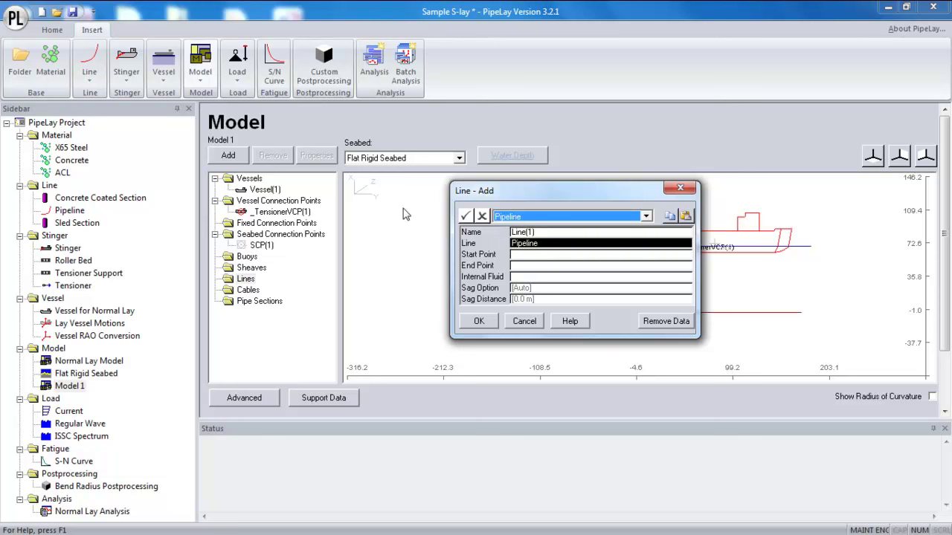
pyautogui.click(551, 257)
pyautogui.click(558, 217)
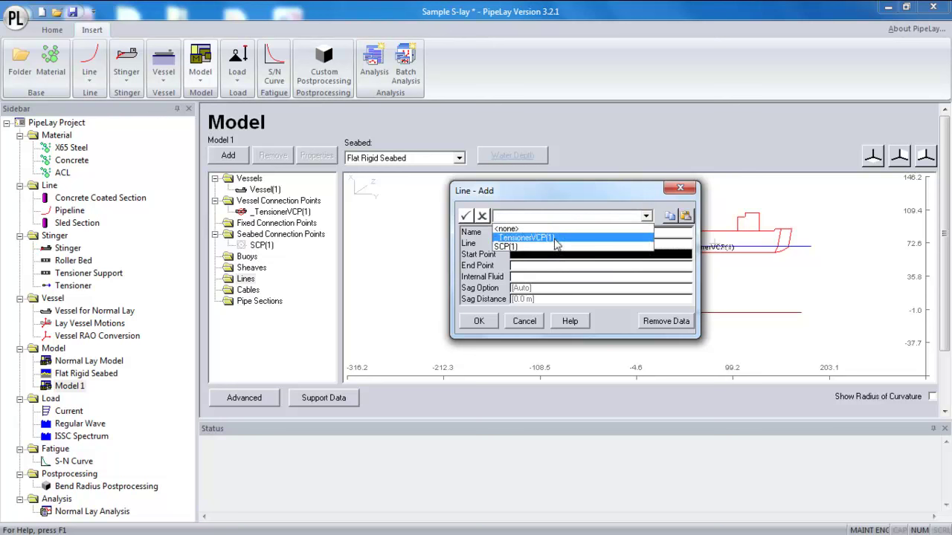
pyautogui.click(555, 239)
pyautogui.click(549, 266)
pyautogui.click(550, 216)
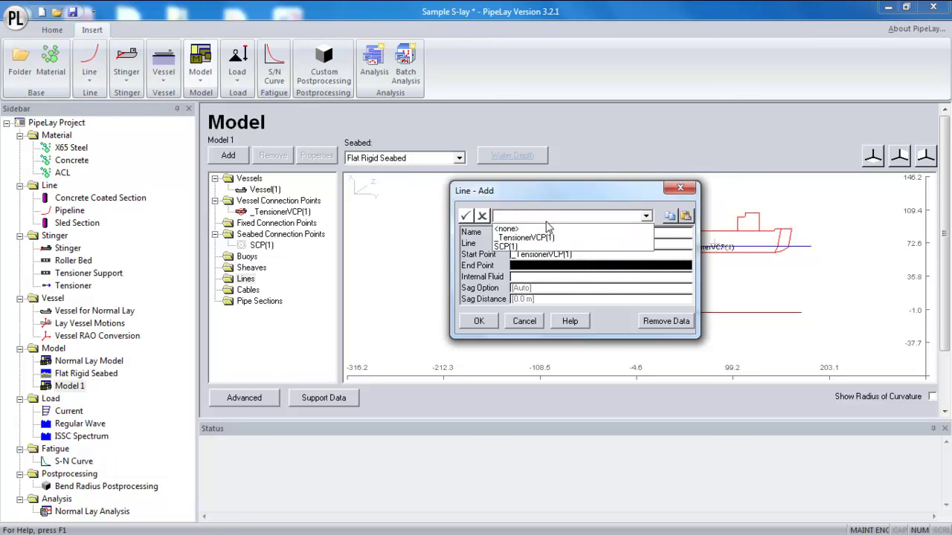
pyautogui.click(505, 246)
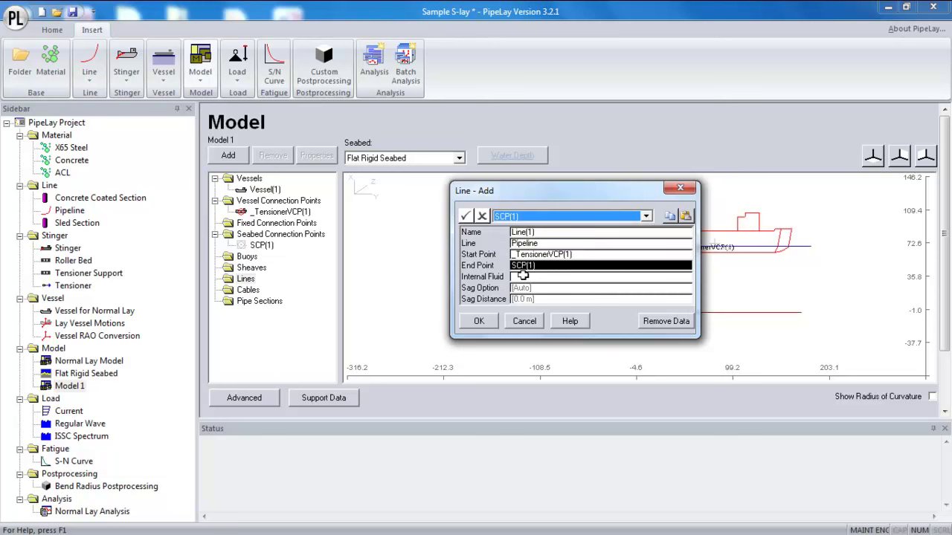
pyautogui.click(479, 321)
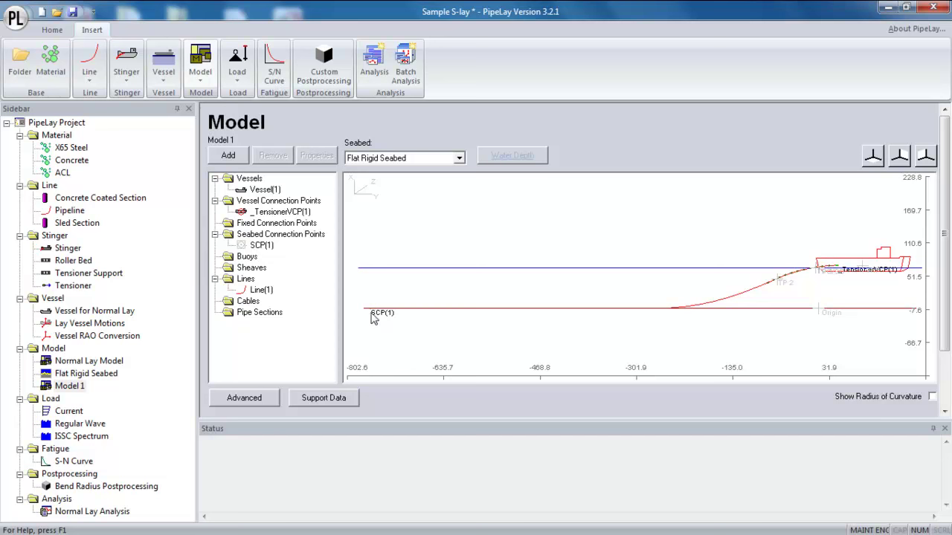
# - Zoom in on the plotted pipeline route, then switch to the Normal Lay Model
pyautogui.moveTo(374, 318)
pyautogui.scroll(2, 818, 280)
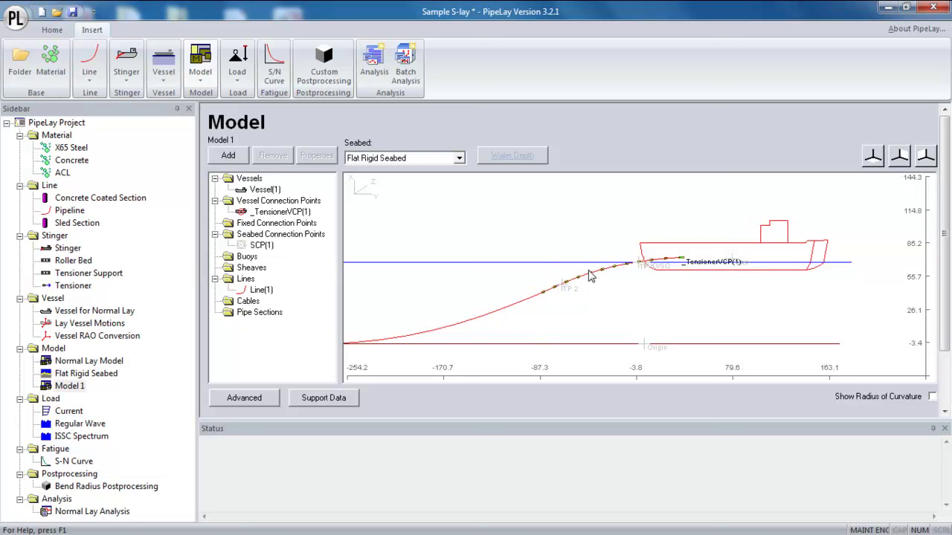
pyautogui.scroll(-2, 591, 274)
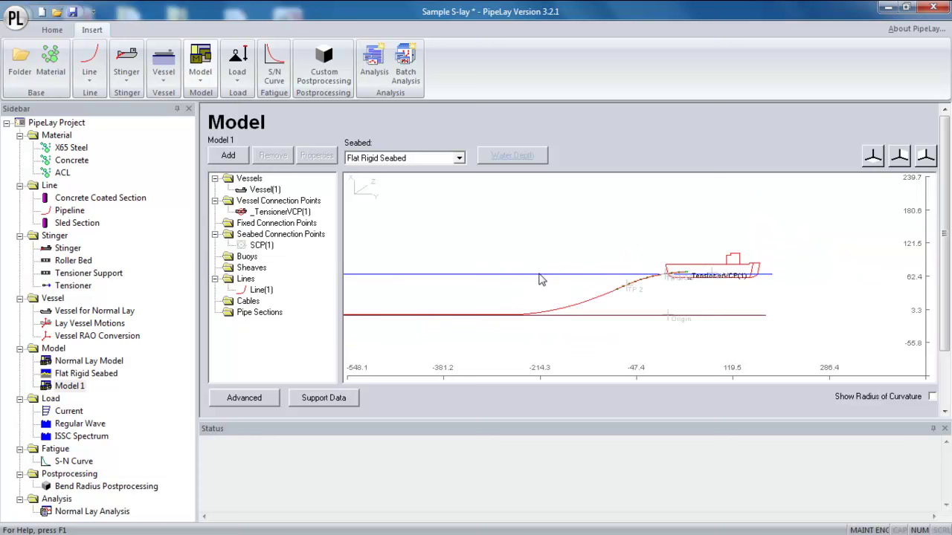
pyautogui.scroll(-2, 573, 280)
pyautogui.moveTo(666, 264); pyautogui.dragTo(535, 336)
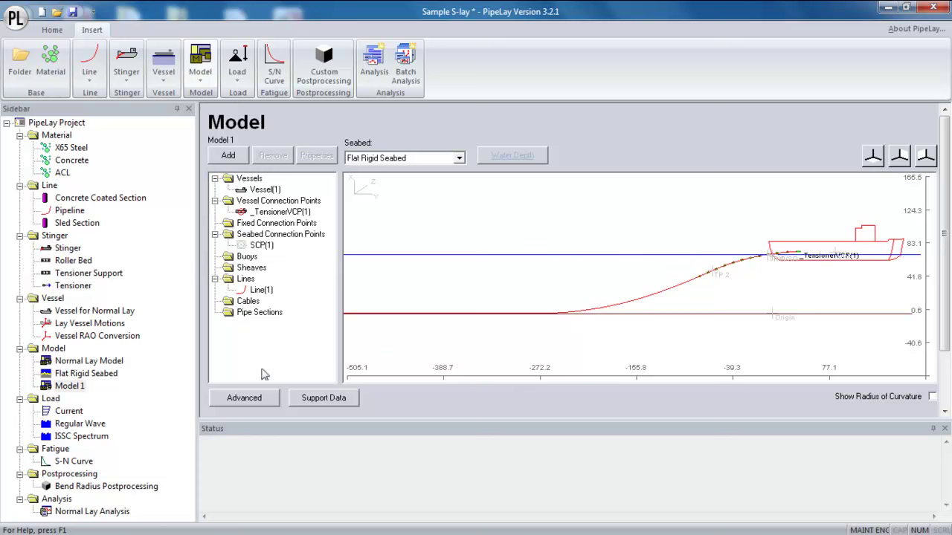
pyautogui.click(89, 361)
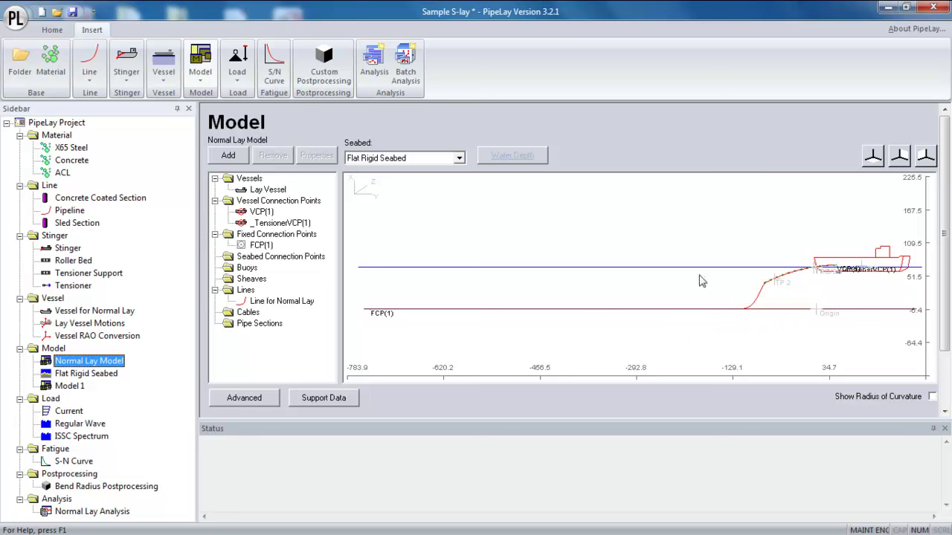
# - Open Normal Lay Analysis under Analysis in the project tree
pyautogui.click(114, 516)
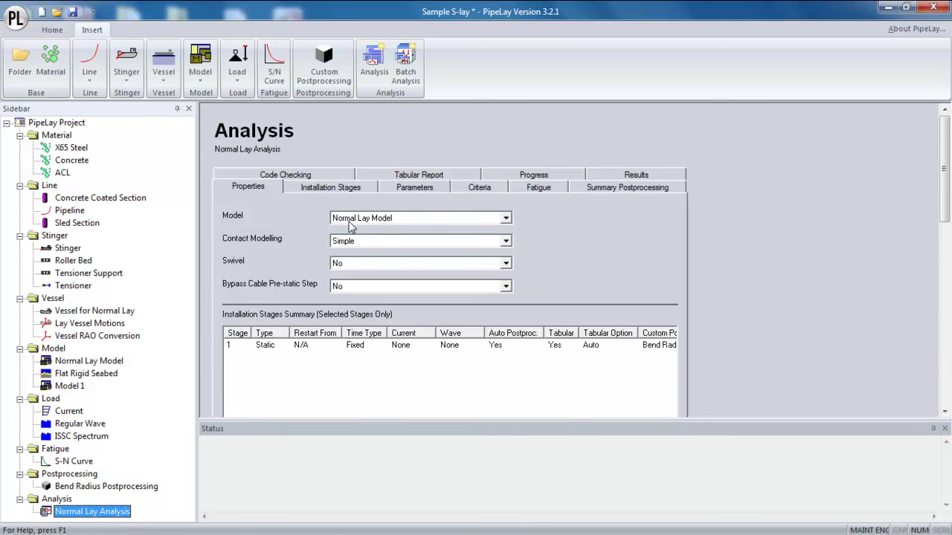
# - Run the Normal Lay Analysis and highlight the convergence failure message in the progress log
pyautogui.click(51, 30)
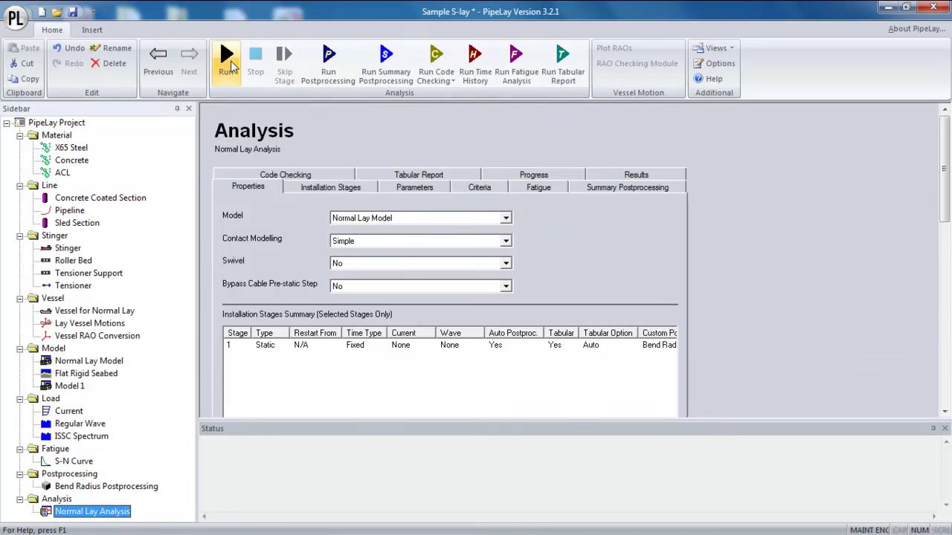
pyautogui.click(230, 65)
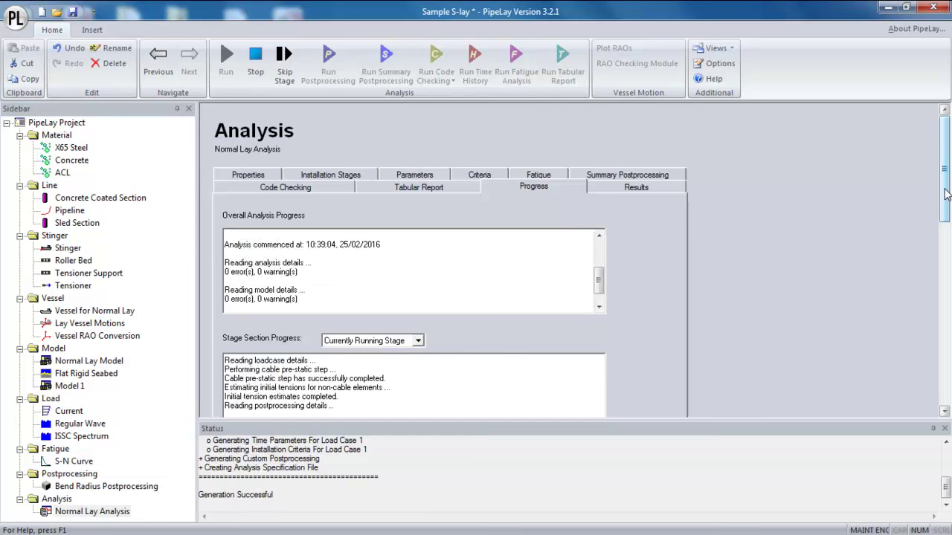
pyautogui.moveTo(946, 194); pyautogui.dragTo(946, 248)
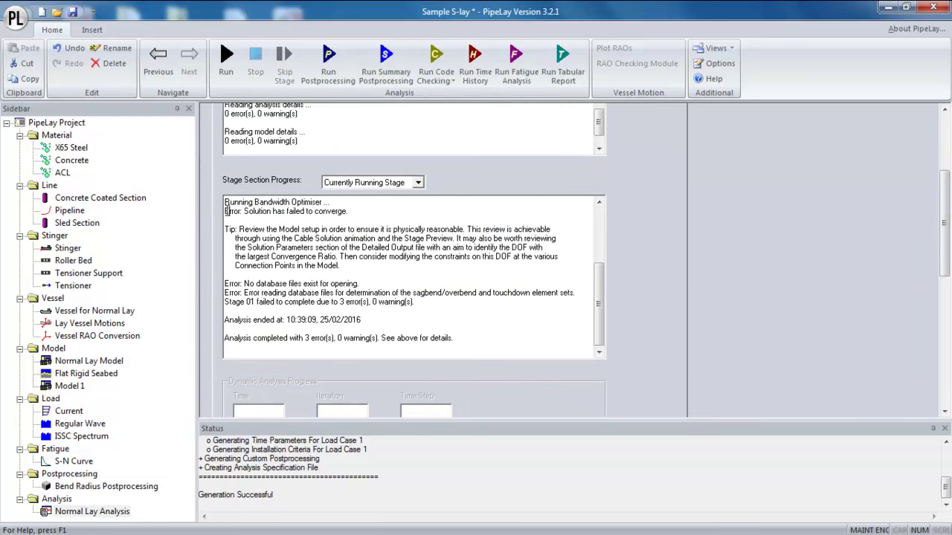
pyautogui.moveTo(225, 211); pyautogui.dragTo(404, 271)
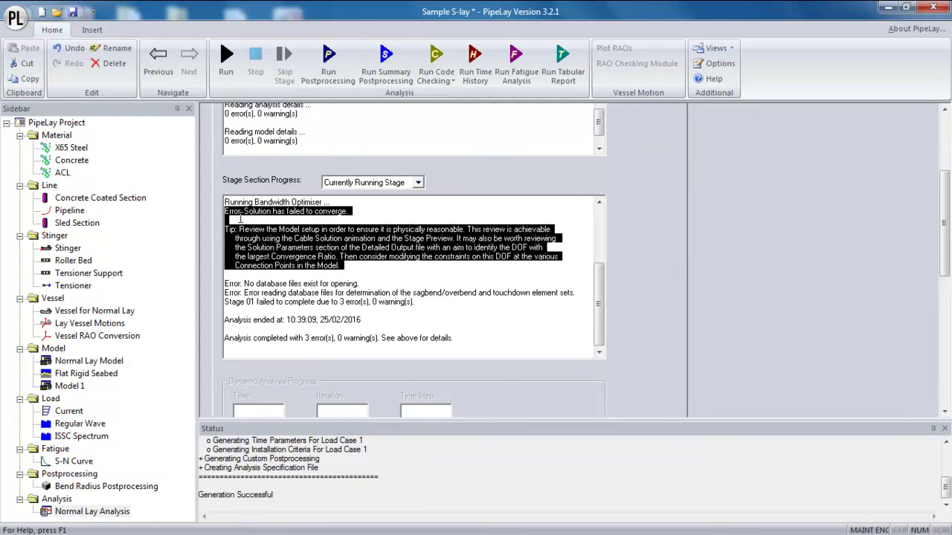
pyautogui.moveTo(348, 267); pyautogui.dragTo(197, 223)
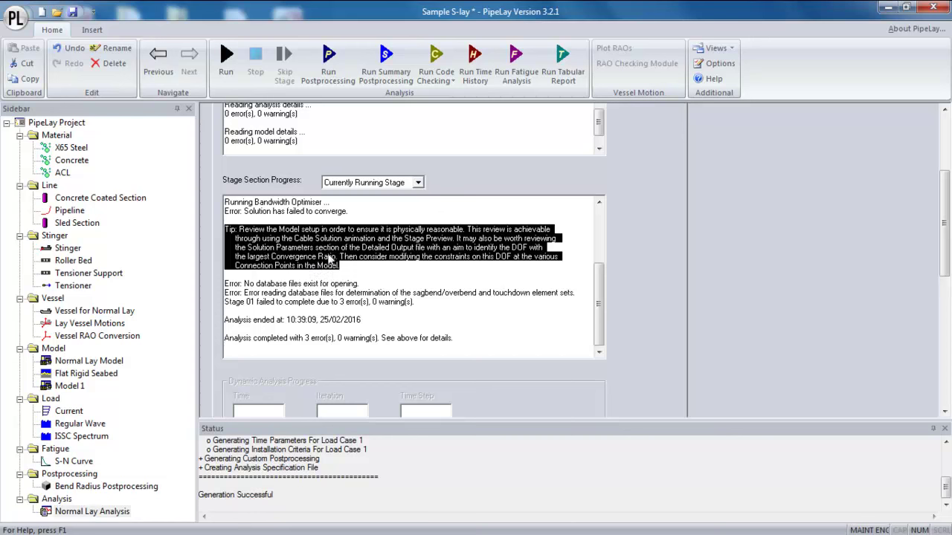
# - Return to the Normal Lay Model page from the project tree
pyautogui.click(102, 363)
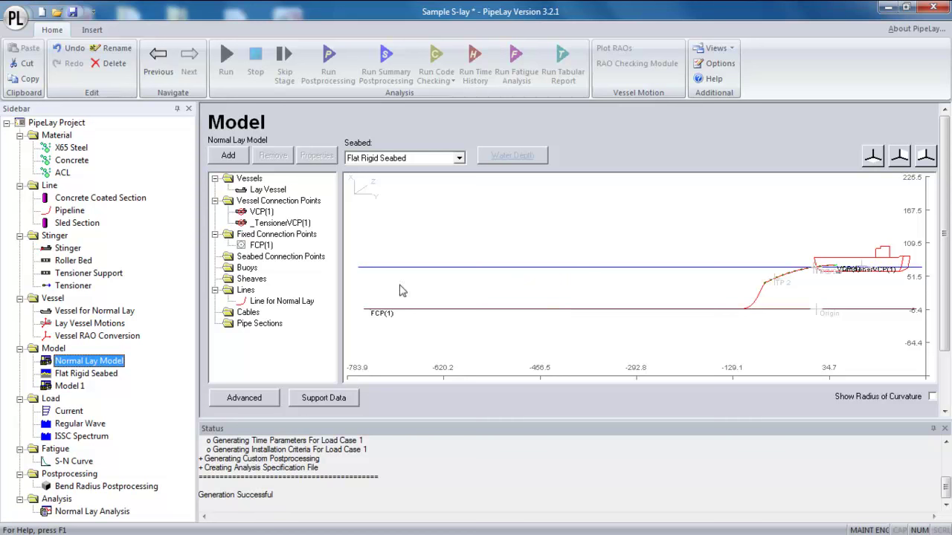
# - In FCP(1)'s properties, restrain DOF1, DOF2 and DOF3 at 0 m
pyautogui.doubleClick(261, 248)
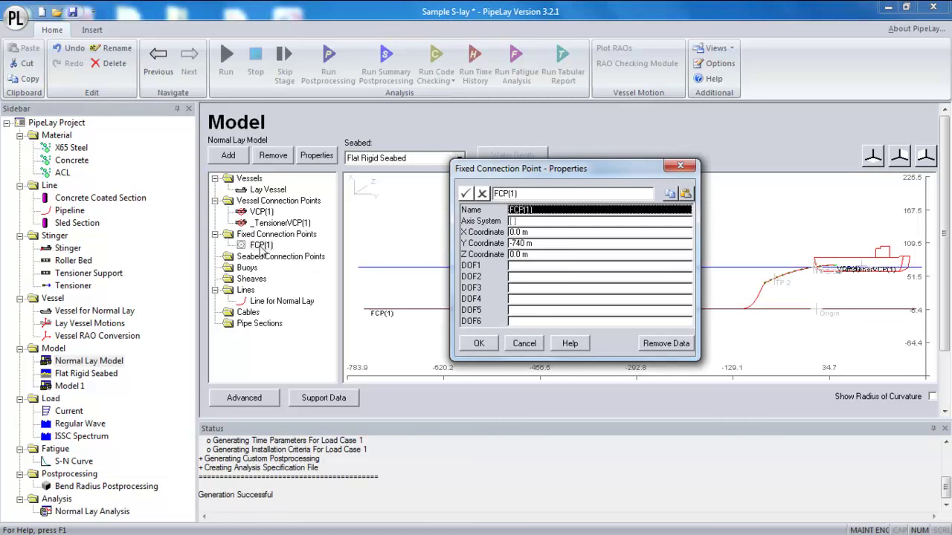
pyautogui.click(514, 268)
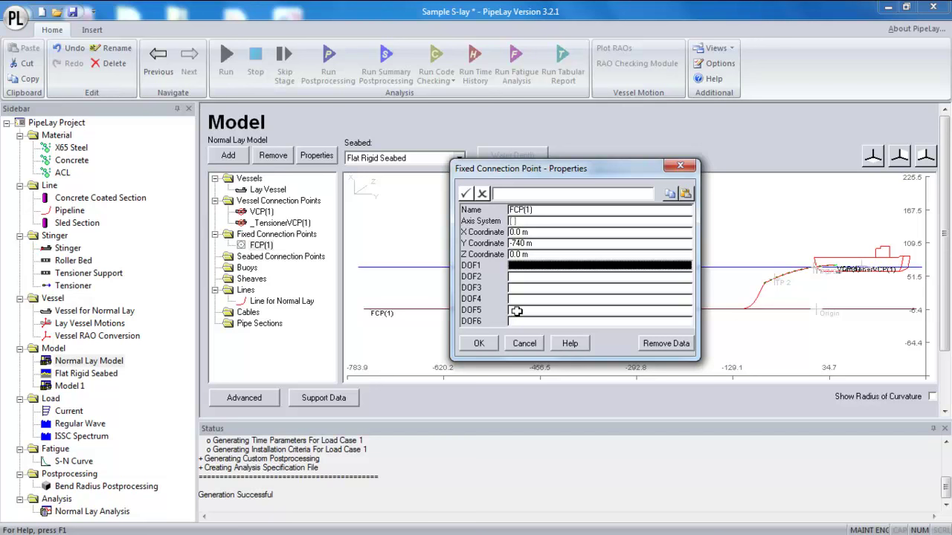
pyautogui.write('0')
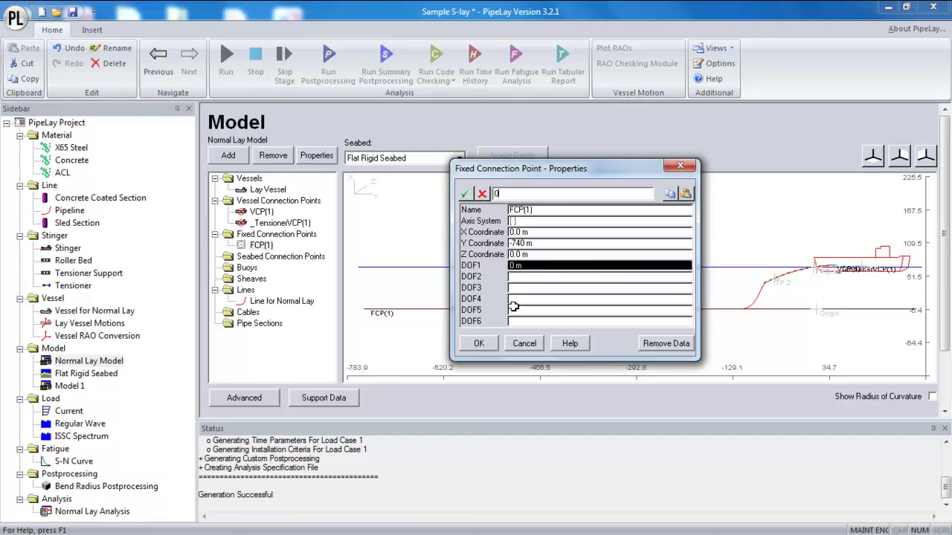
pyautogui.click(523, 277)
pyautogui.write('0')
pyautogui.click(523, 288)
pyautogui.write('0')
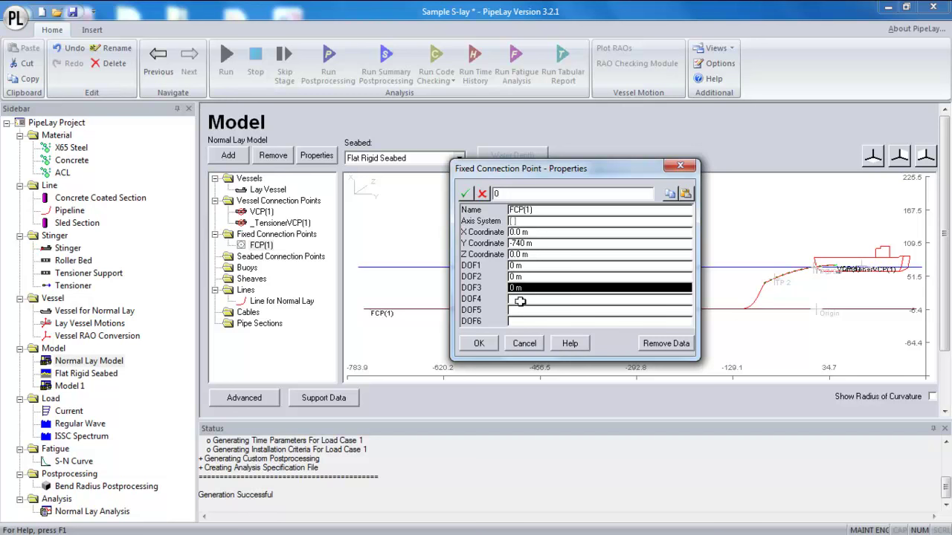
# - Restrain DOF4 and DOF5 at 0 deg and confirm the FCP(1) properties
pyautogui.click(518, 310)
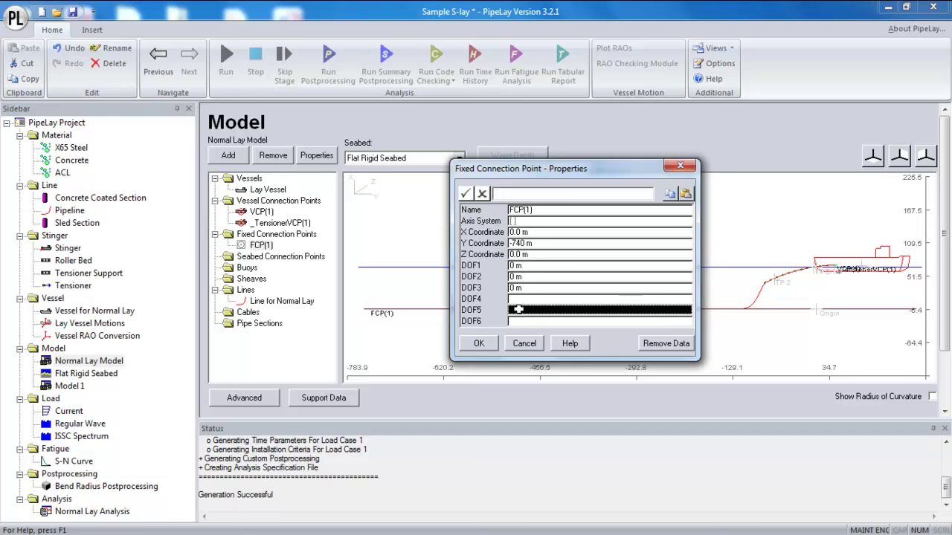
pyautogui.write('0')
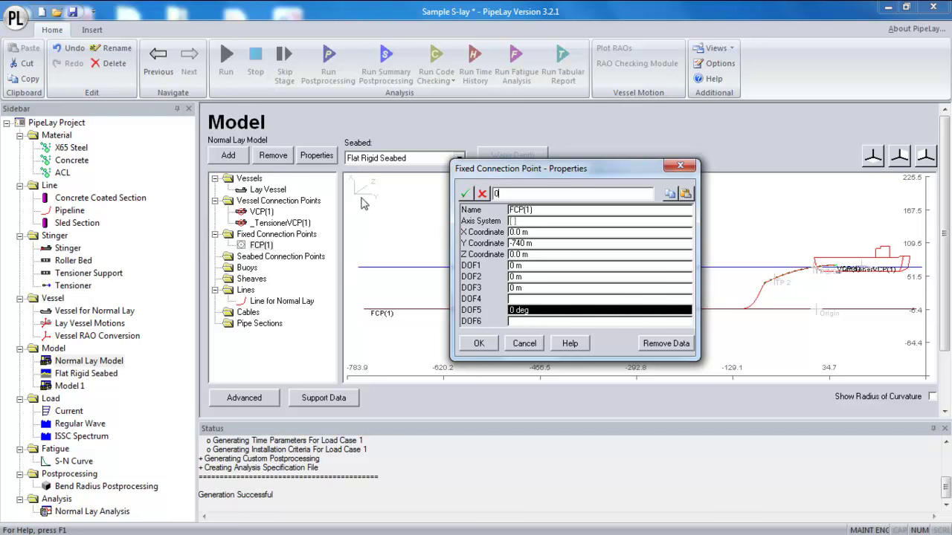
pyautogui.click(515, 300)
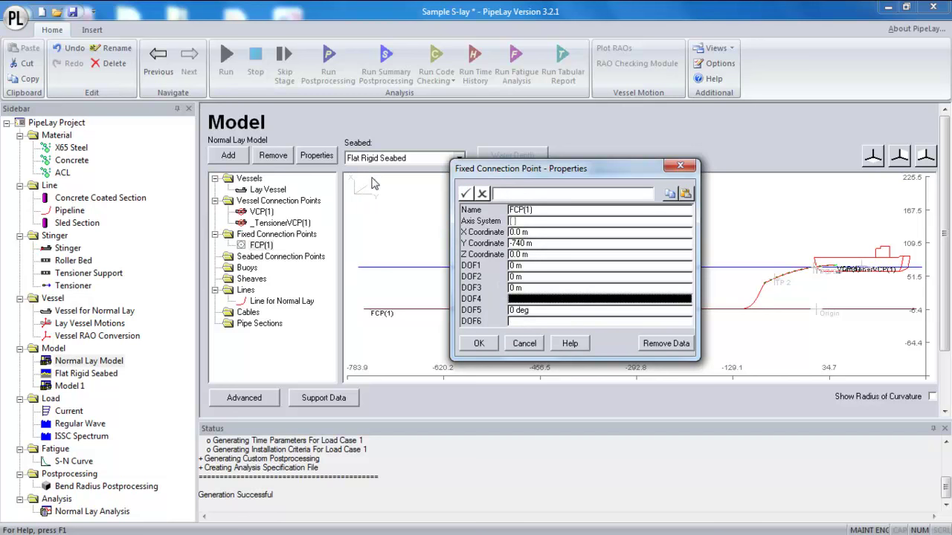
pyautogui.click(522, 301)
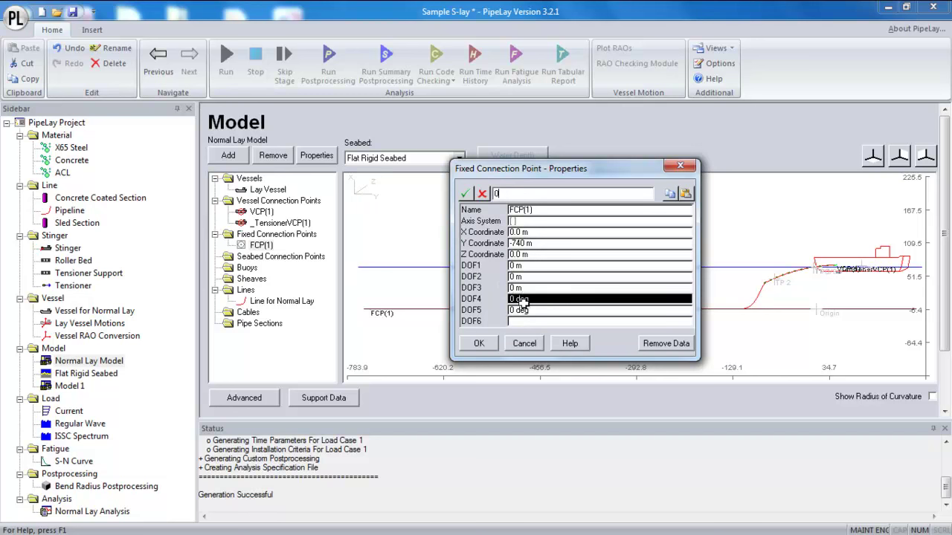
pyautogui.click(513, 267)
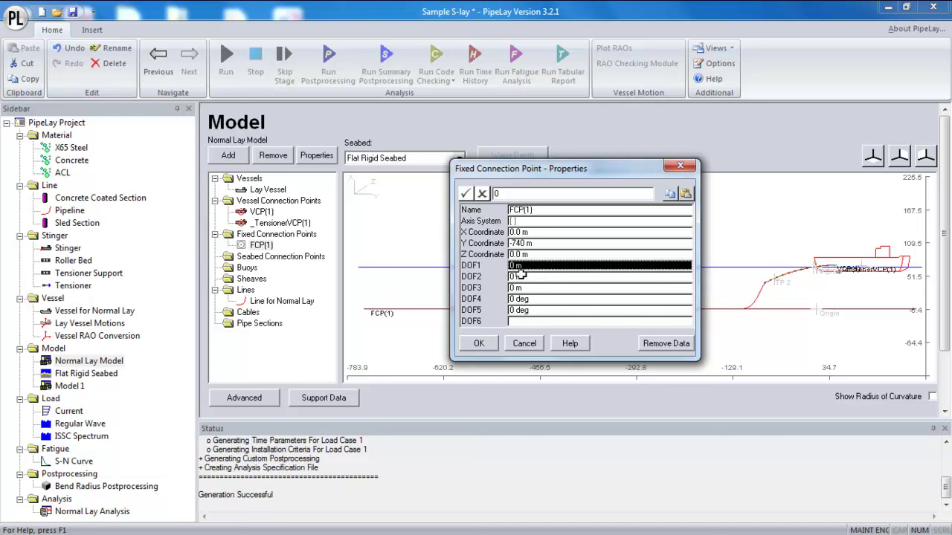
pyautogui.click(473, 345)
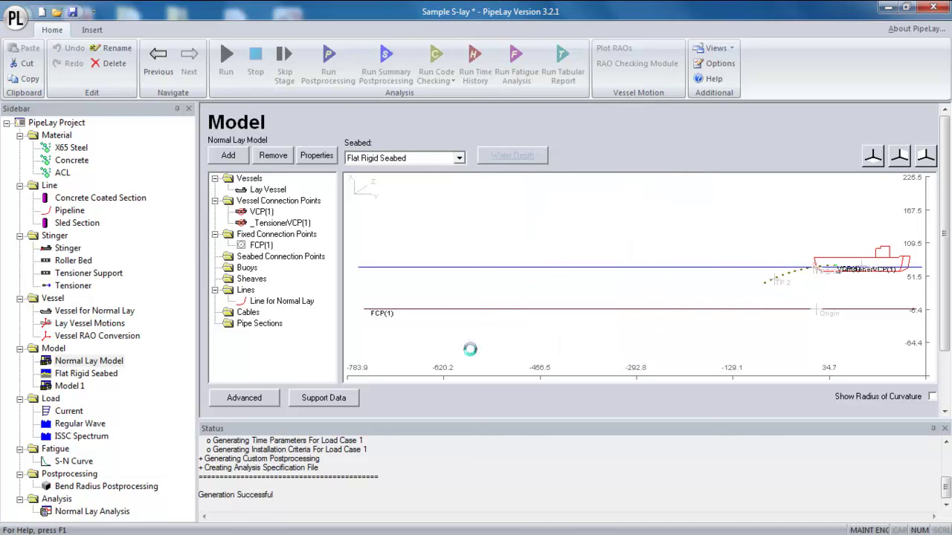
pyautogui.doubleClick(282, 301)
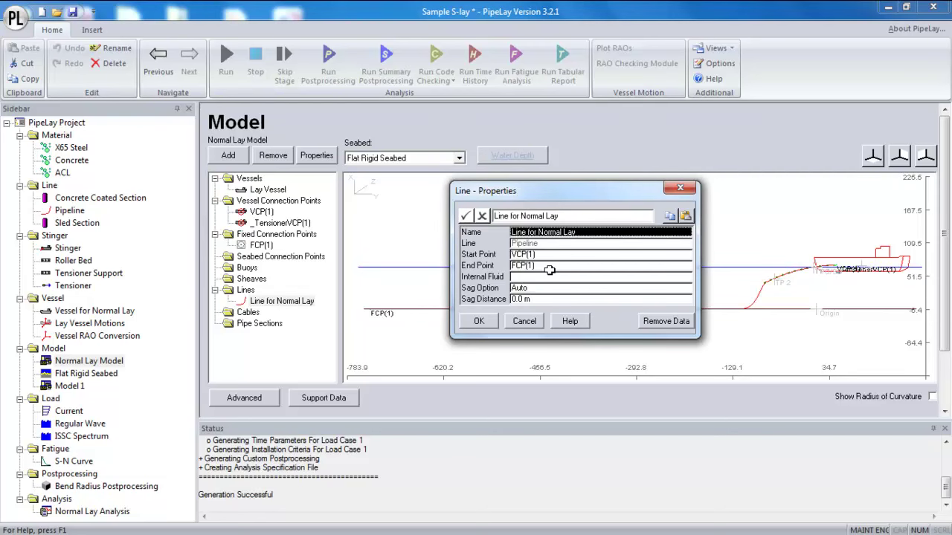
pyautogui.click(526, 326)
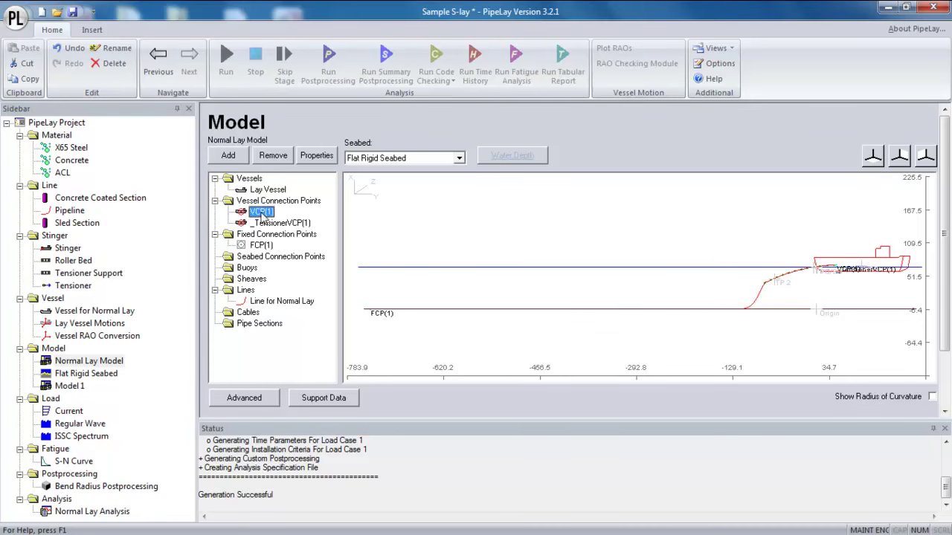
pyautogui.doubleClick(261, 211)
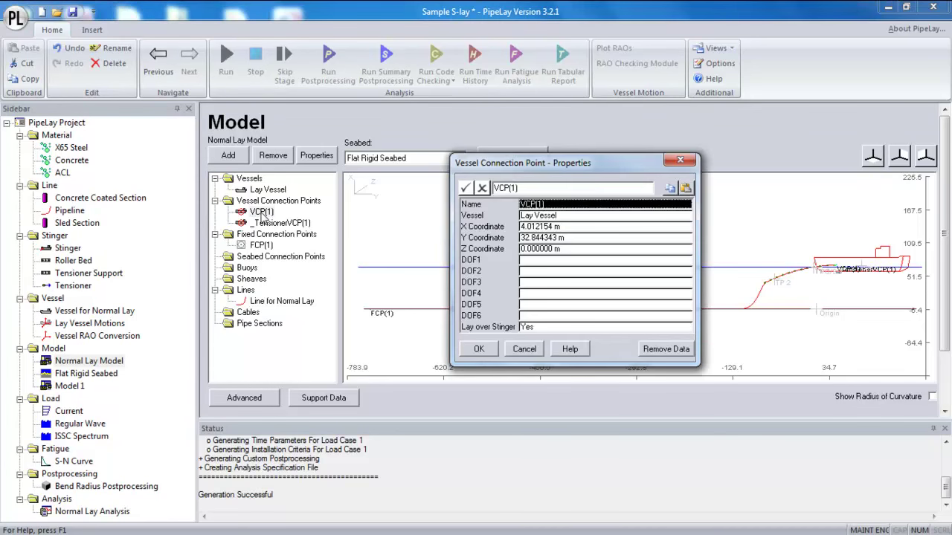
# - Enter 0 deg for DOF5 and DOF4 of VCP(1) and confirm the restraints
pyautogui.click(533, 303)
pyautogui.write('0')
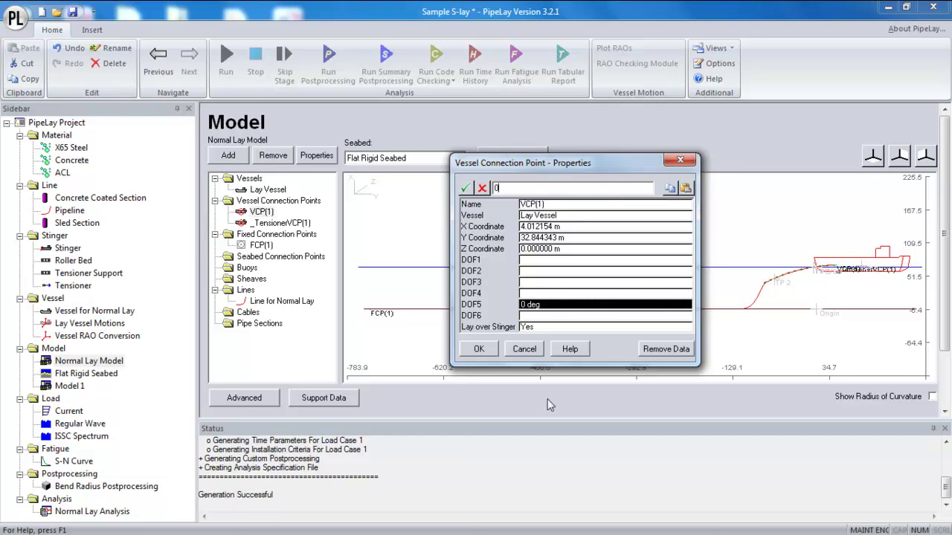
pyautogui.click(529, 294)
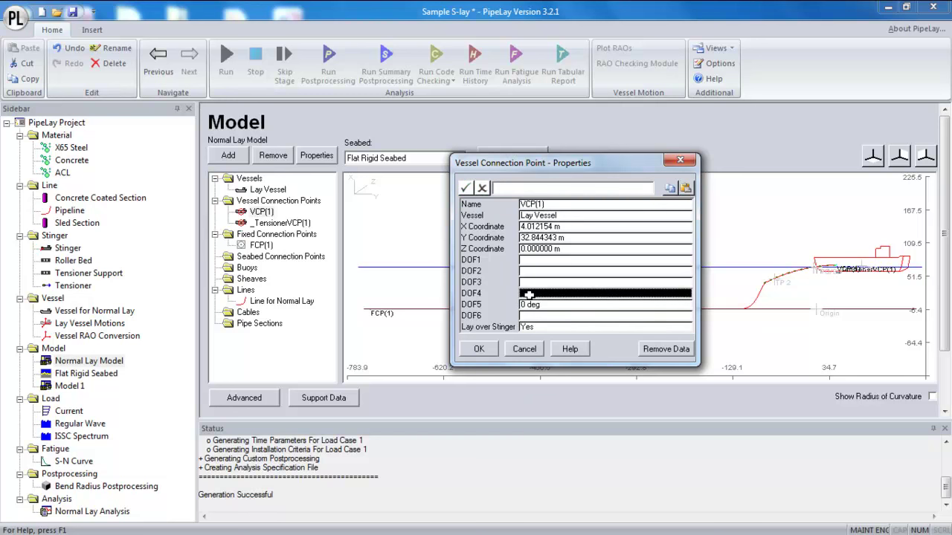
pyautogui.write('0')
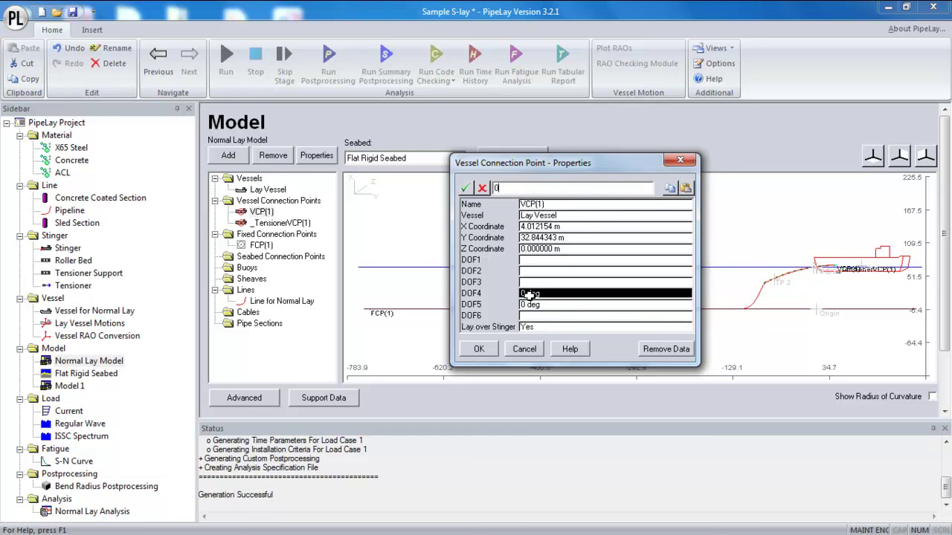
pyautogui.click(478, 351)
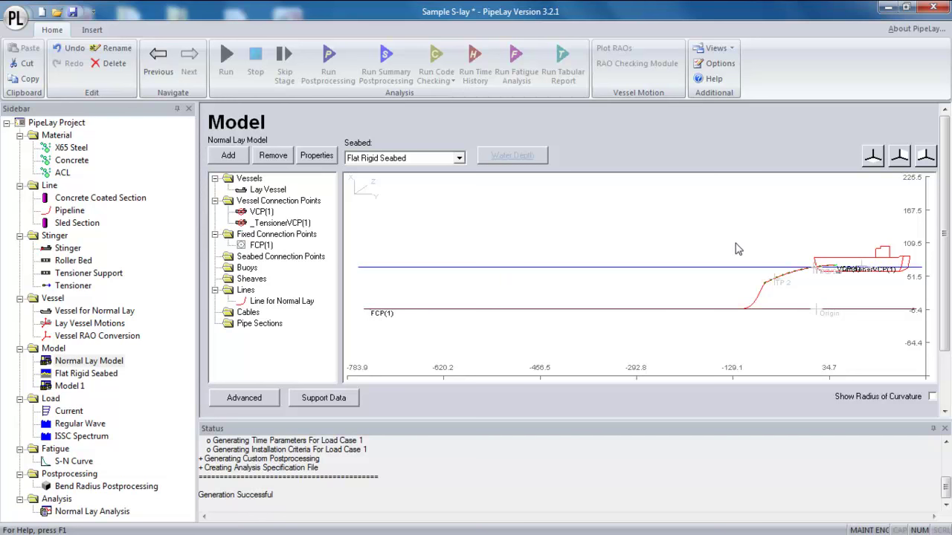
pyautogui.moveTo(731, 243); pyautogui.dragTo(841, 344)
pyautogui.moveTo(559, 216); pyautogui.dragTo(653, 348)
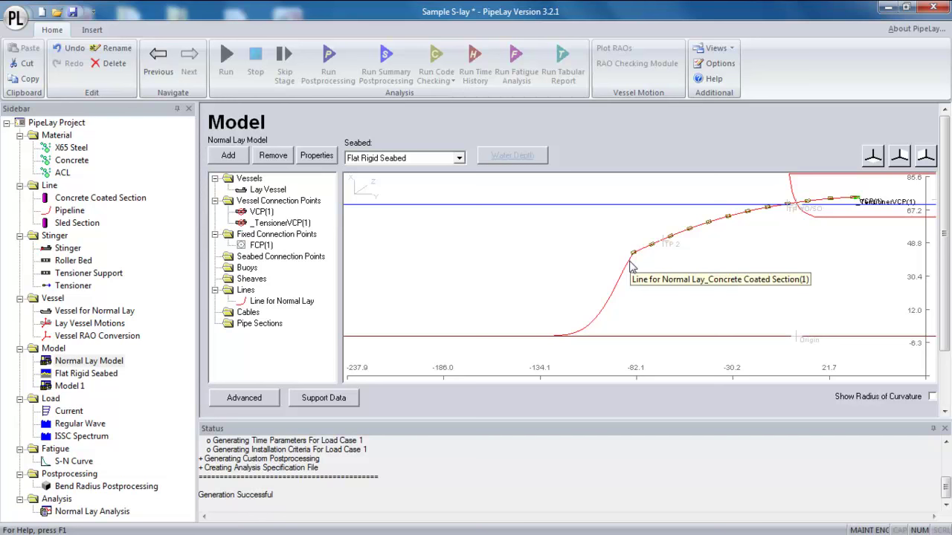
pyautogui.moveTo(634, 257)
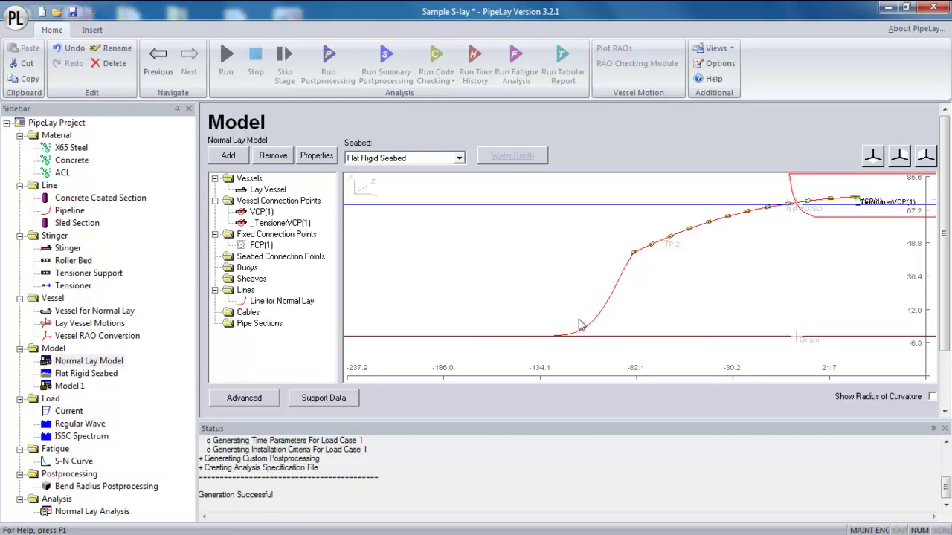
pyautogui.scroll(-1, 573, 316)
pyautogui.scroll(-1, 573, 286)
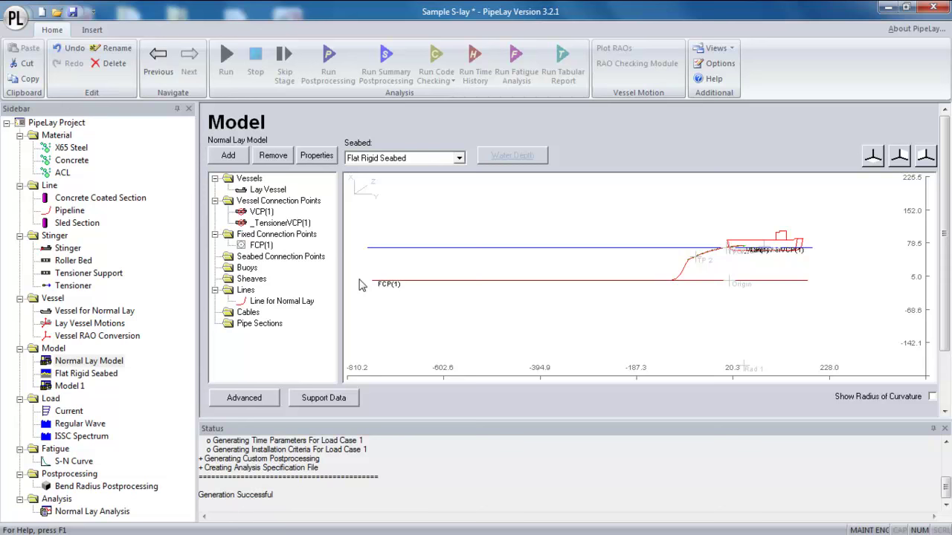
# - Start adding seabed connection point SCP(1) with Calculate Position set to Yes
pyautogui.doubleClick(315, 258)
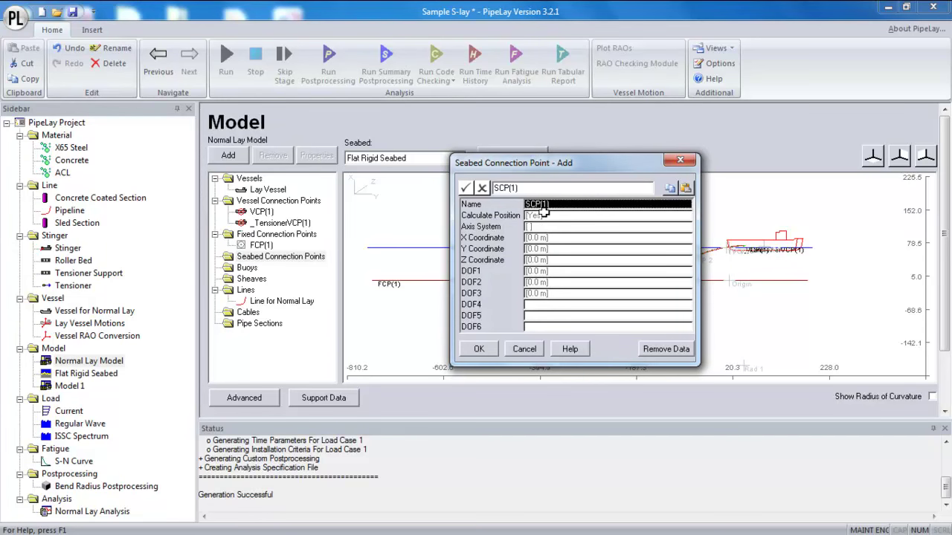
pyautogui.click(544, 214)
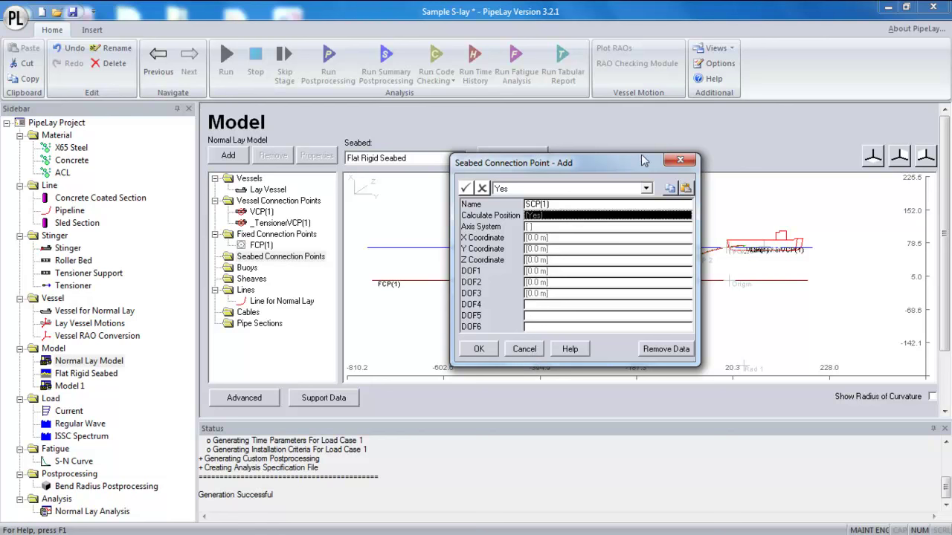
pyautogui.moveTo(646, 162); pyautogui.dragTo(516, 164)
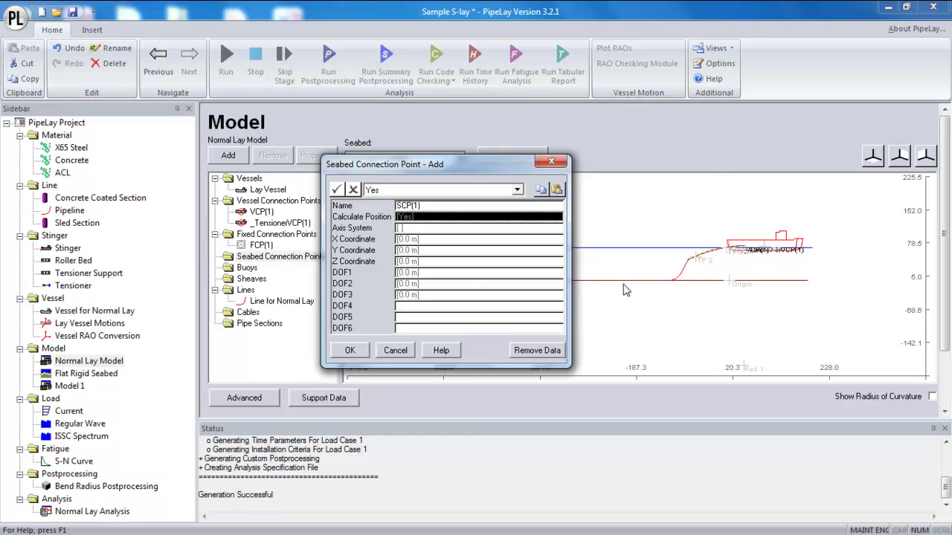
# - Enter 0 deg for DOF4 and DOF5 and create SCP(1)
pyautogui.click(428, 307)
pyautogui.write('0')
pyautogui.click(429, 320)
pyautogui.write('0')
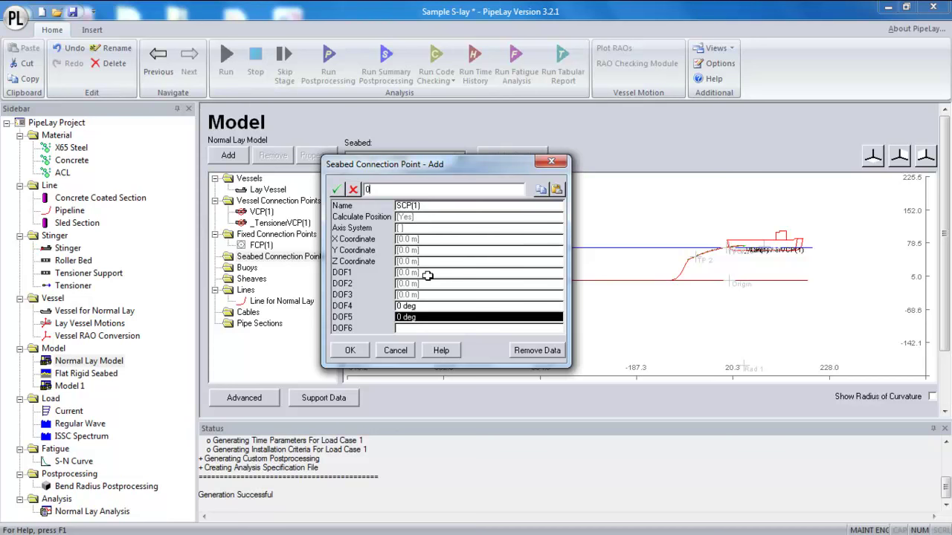
pyautogui.click(428, 273)
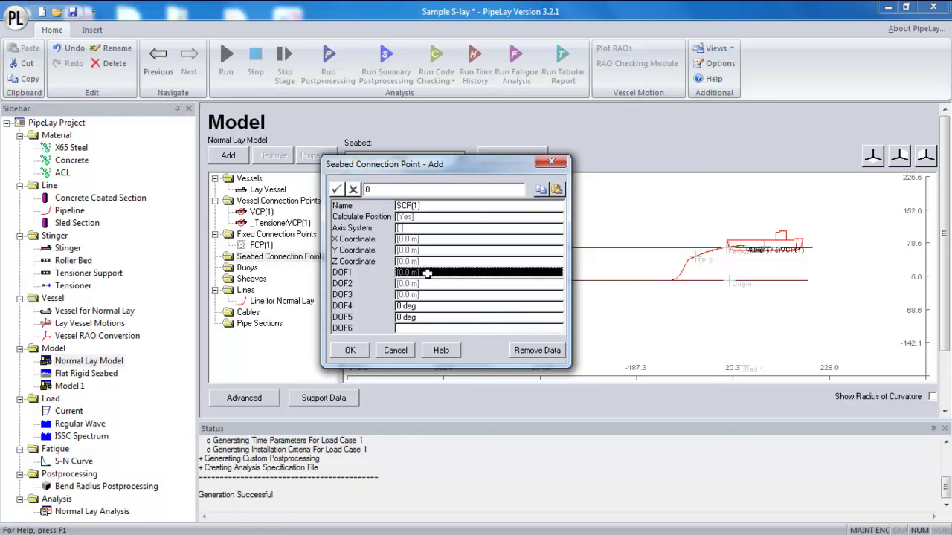
pyautogui.click(353, 354)
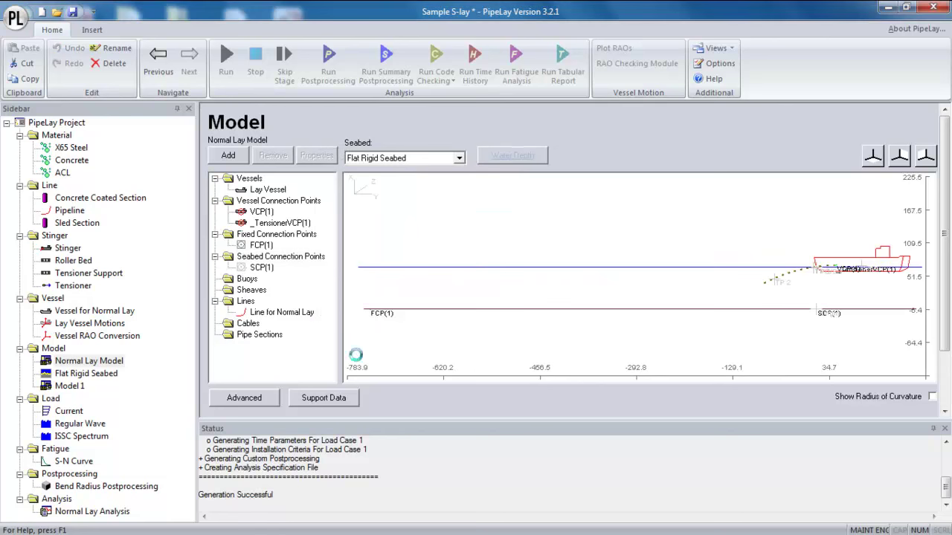
# - Change Line for Normal Lay's End Point from FCP(1) to SCP(1)
pyautogui.doubleClick(284, 313)
pyautogui.click(581, 266)
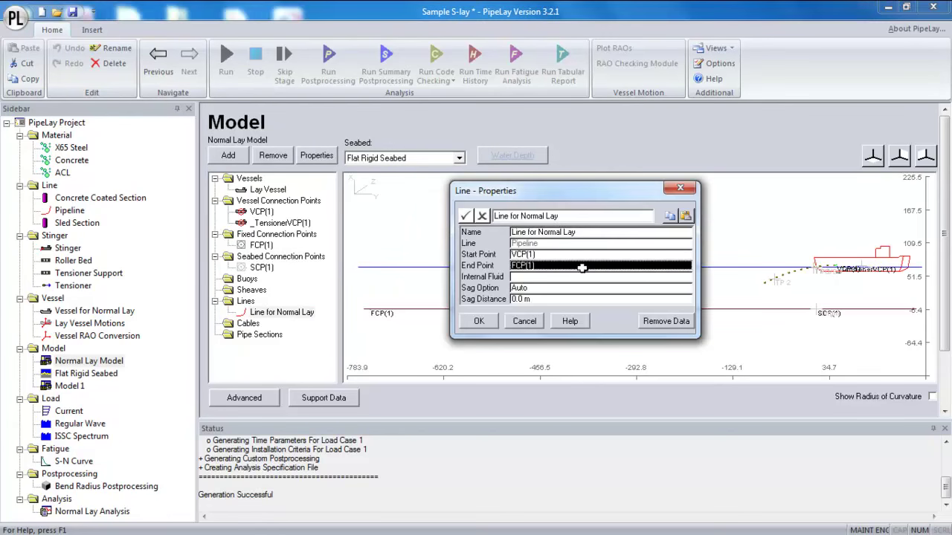
pyautogui.click(588, 216)
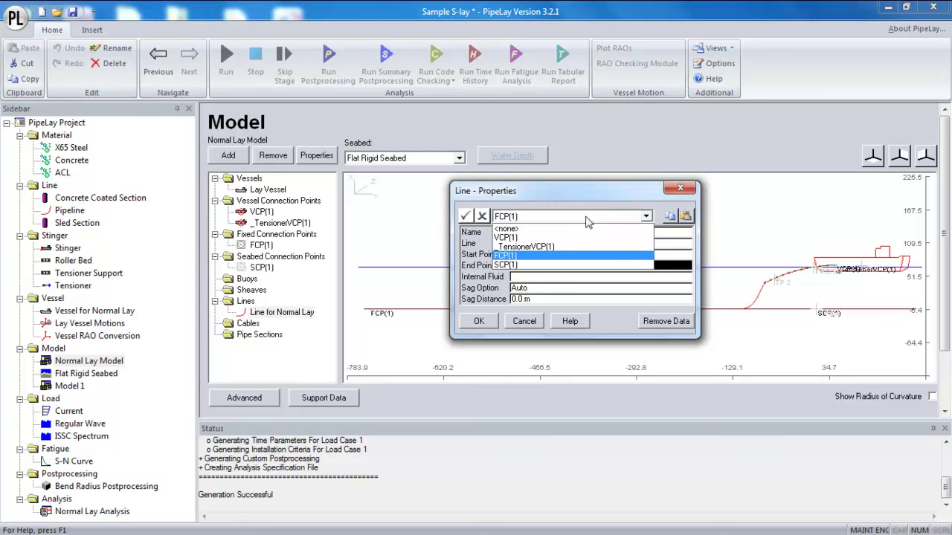
pyautogui.click(550, 267)
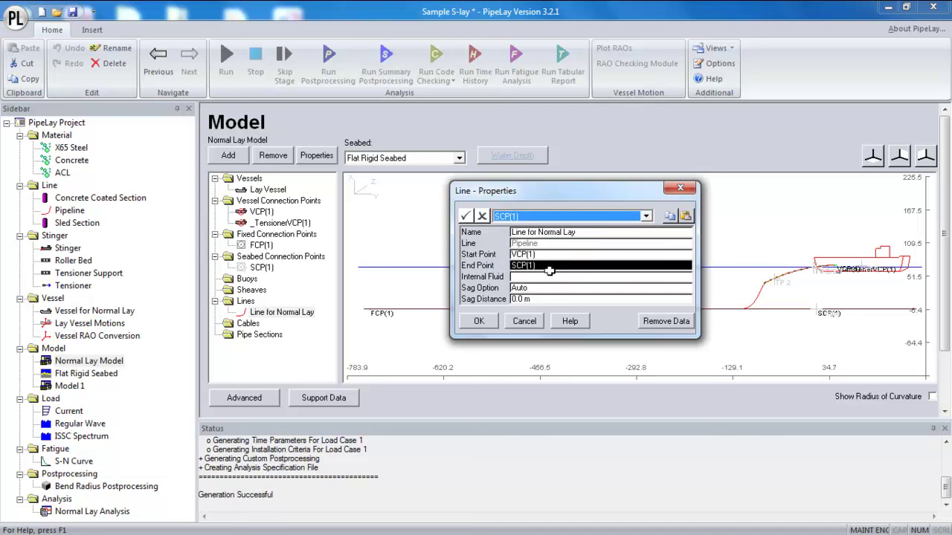
pyautogui.click(479, 323)
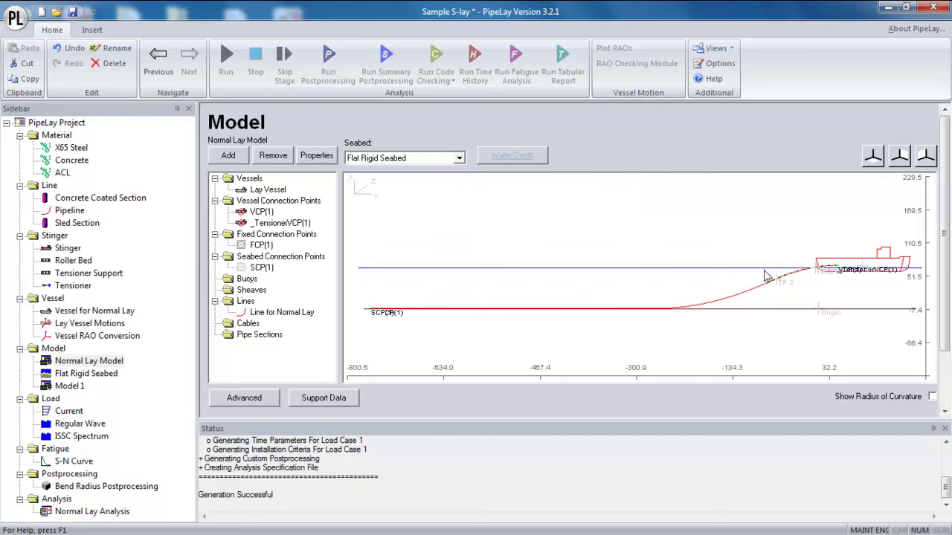
# - Zoom in on the catenary's touchdown area to inspect the redrawn pipe profile
pyautogui.moveTo(777, 269); pyautogui.dragTo(739, 319)
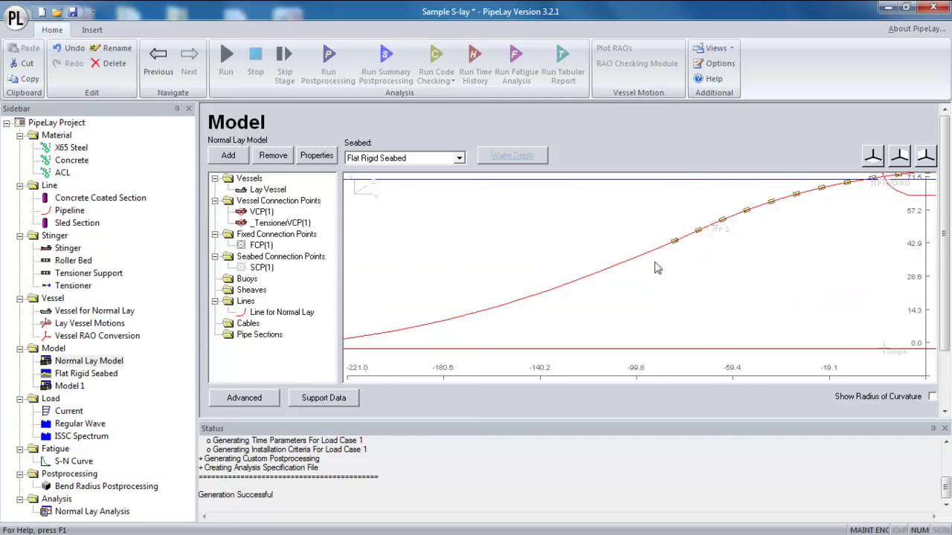
pyautogui.scroll(-1, 469, 317)
pyautogui.scroll(-1, 673, 256)
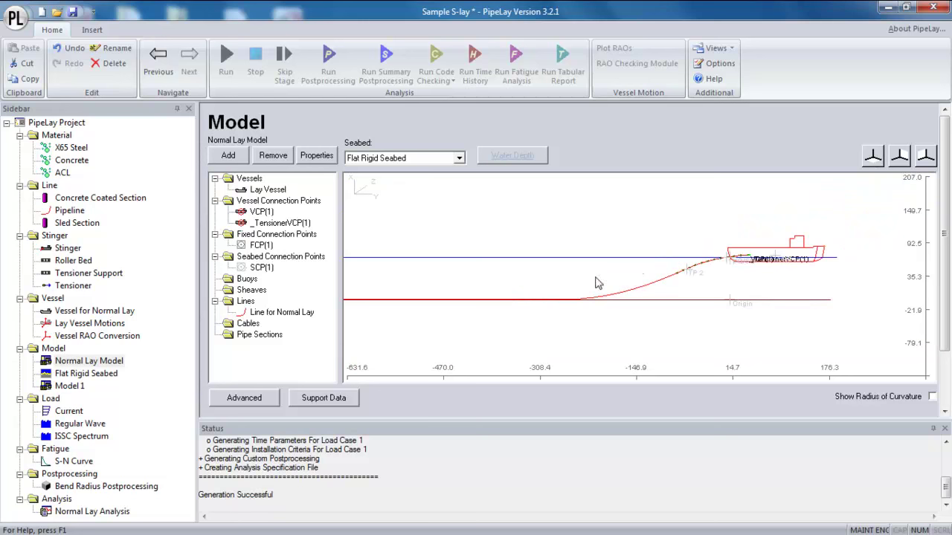
pyautogui.scroll(-1, 578, 287)
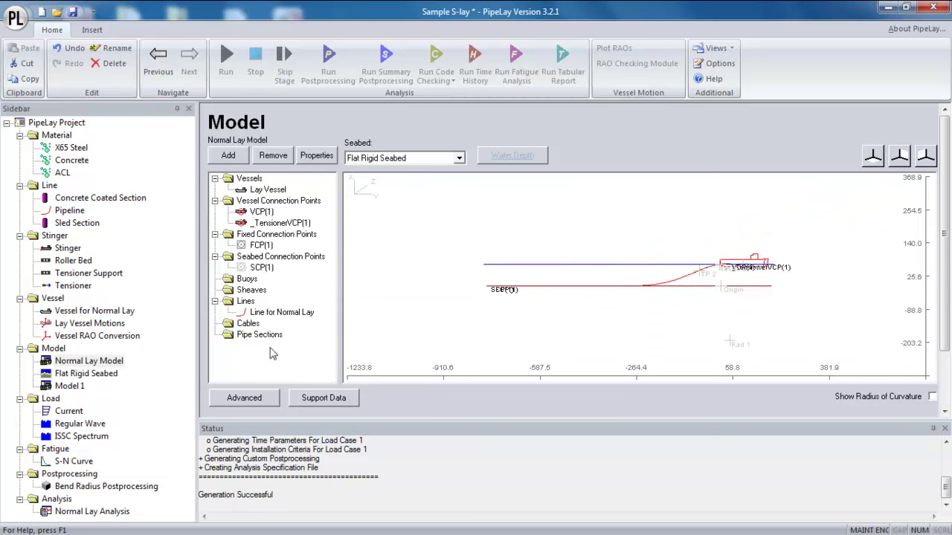
# - Run the Normal Lay Analysis and, once successful, view Model 1's pipe lay plot
pyautogui.click(94, 511)
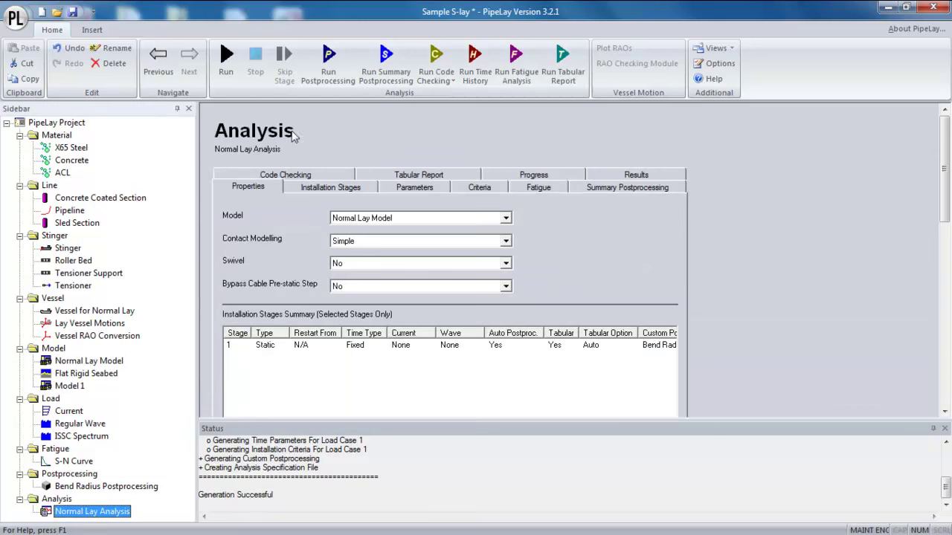
pyautogui.click(226, 60)
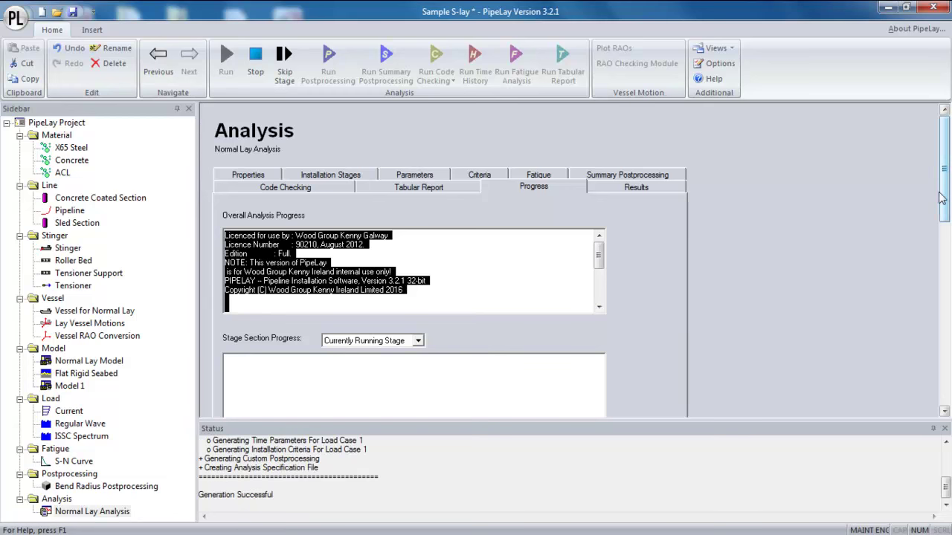
pyautogui.moveTo(946, 203); pyautogui.dragTo(943, 272)
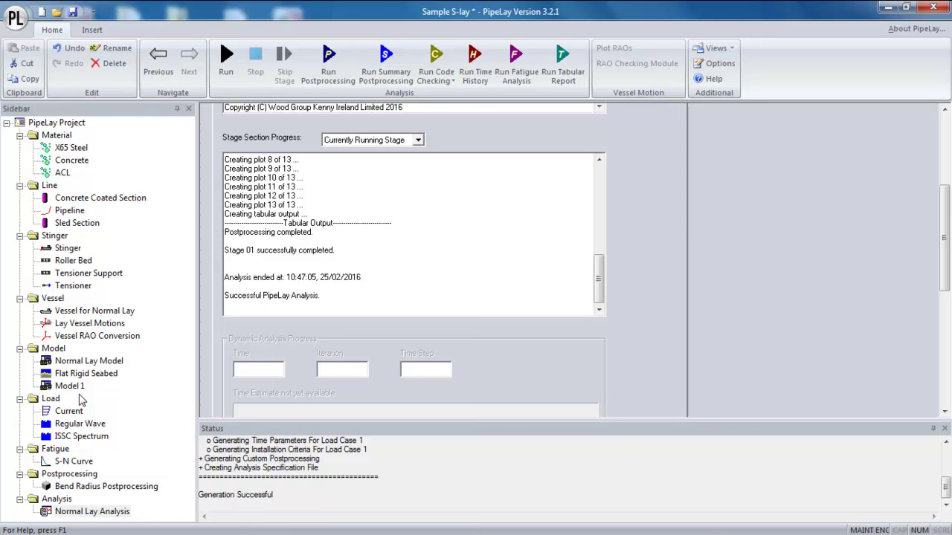
pyautogui.click(78, 386)
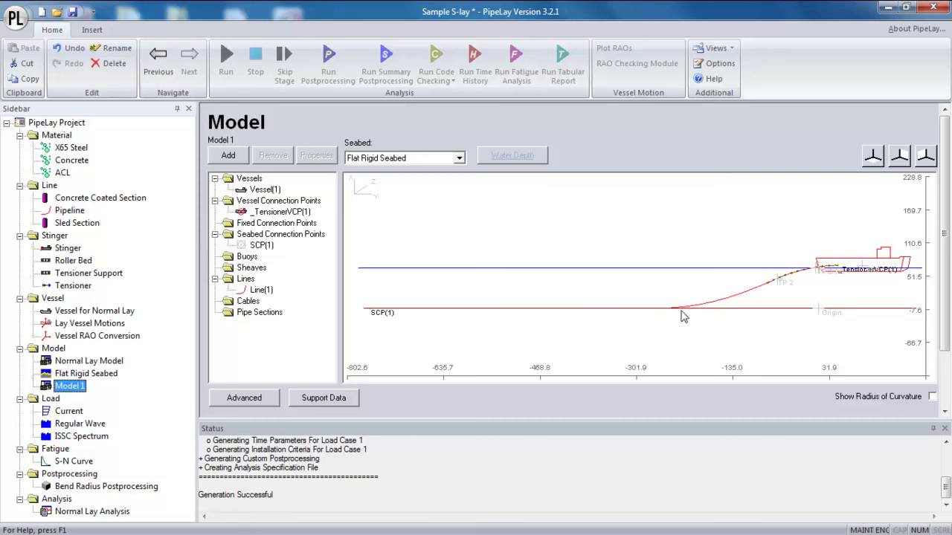
# - Confirm Line for Normal Lay's Start Point is VCP(1), closing its properties unchanged
pyautogui.press('Up')
pyautogui.press('Up')
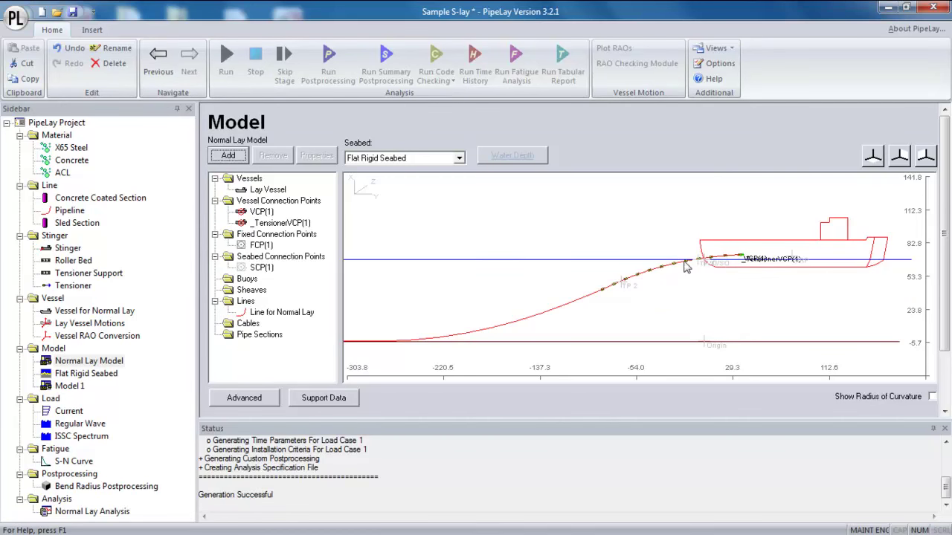
pyautogui.scroll(2, 685, 277)
pyautogui.scroll(1, 744, 281)
pyautogui.scroll(1, 703, 257)
pyautogui.scroll(1, 658, 292)
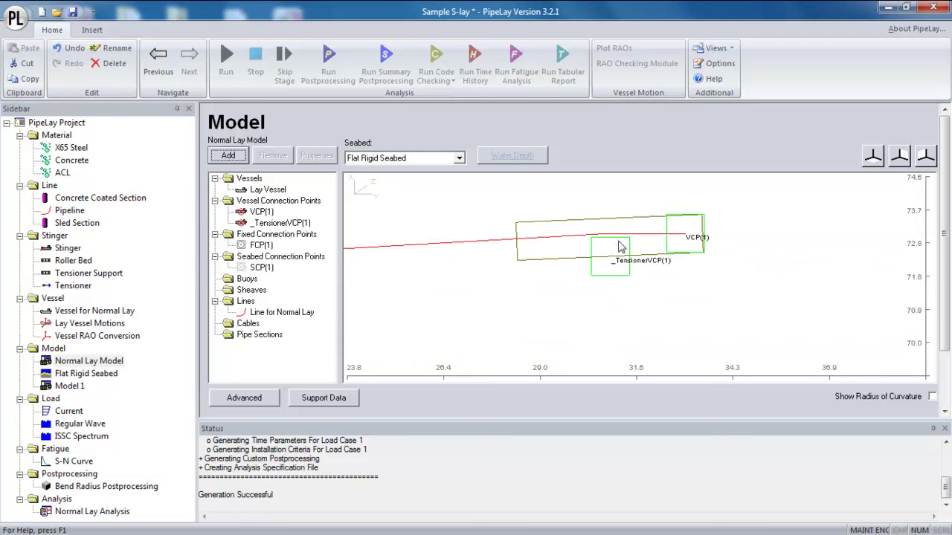
pyautogui.doubleClick(274, 312)
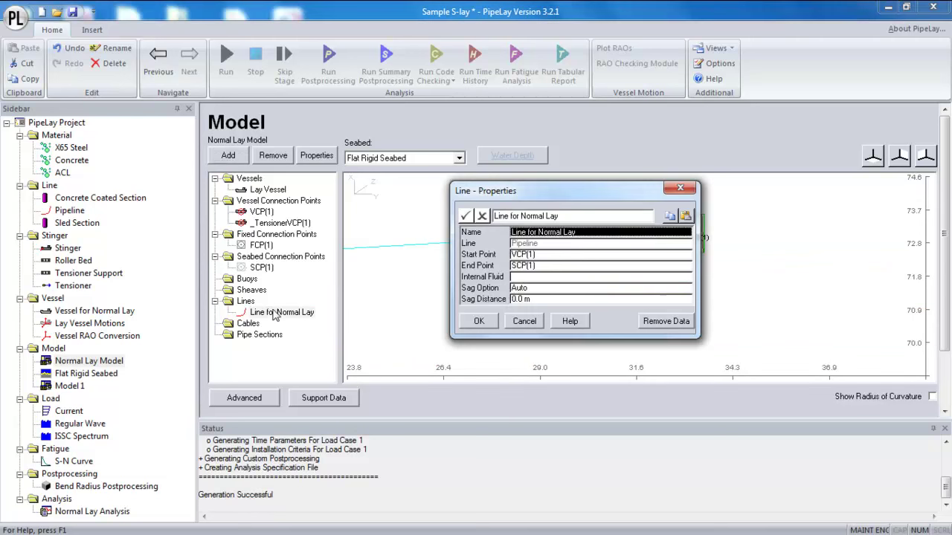
pyautogui.click(544, 255)
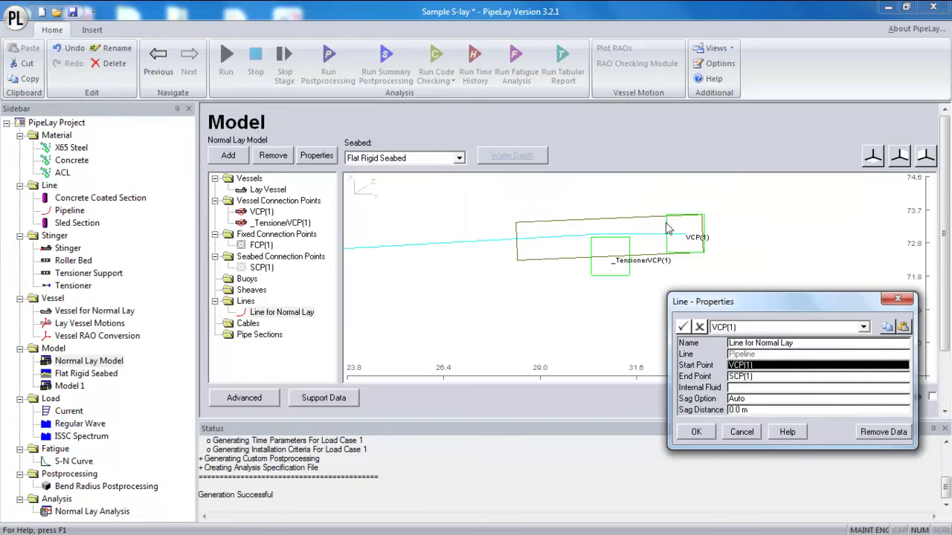
pyautogui.click(751, 435)
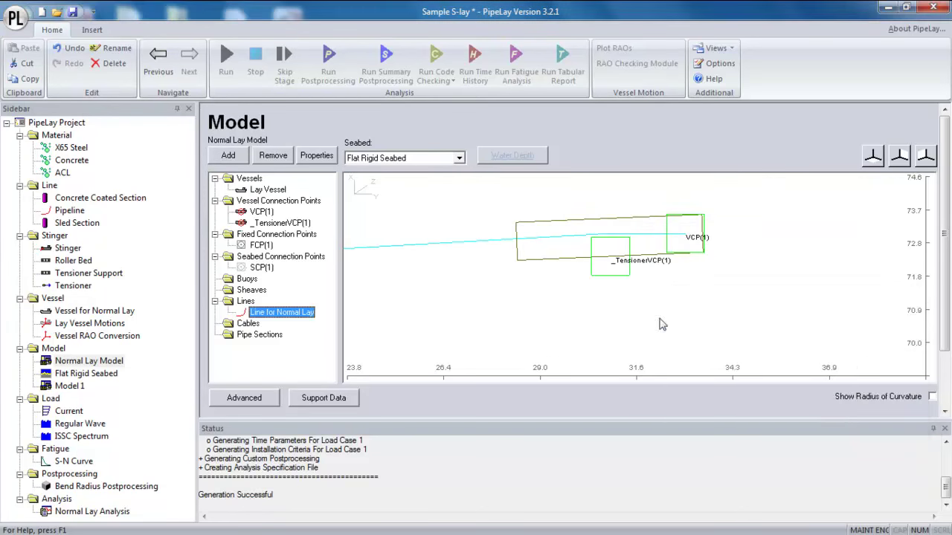
# - Review the X and Y coordinates of _TensionerVCP(1) and VCP(1) without changes
pyautogui.doubleClick(260, 227)
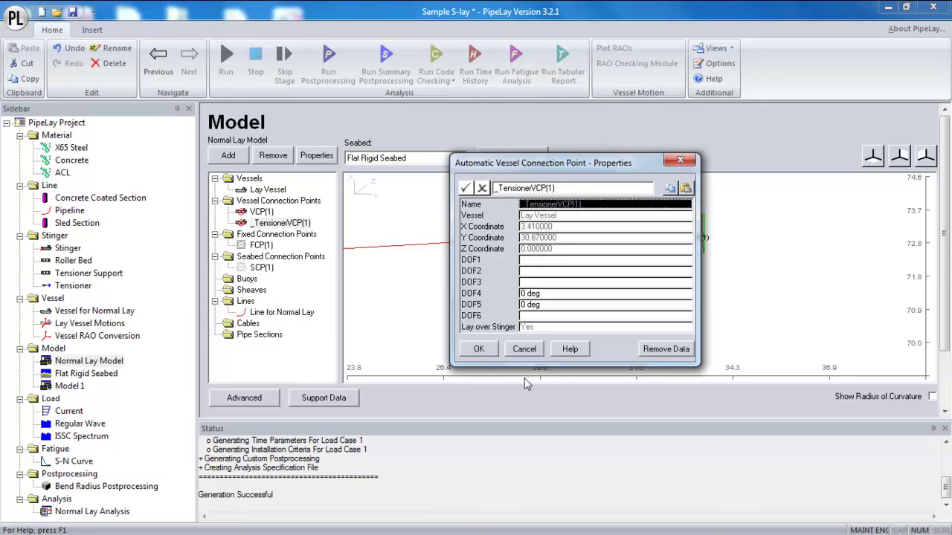
pyautogui.click(533, 226)
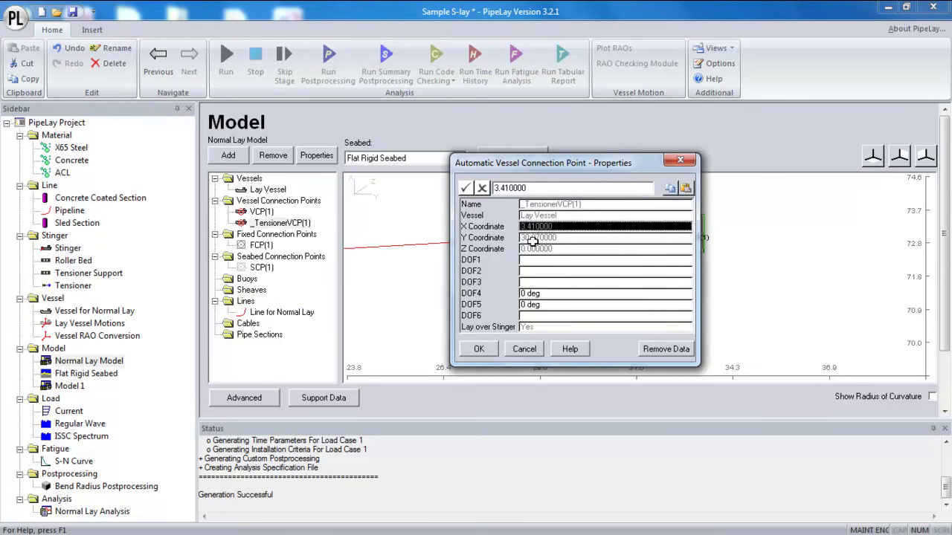
pyautogui.click(533, 238)
pyautogui.click(528, 226)
pyautogui.click(524, 349)
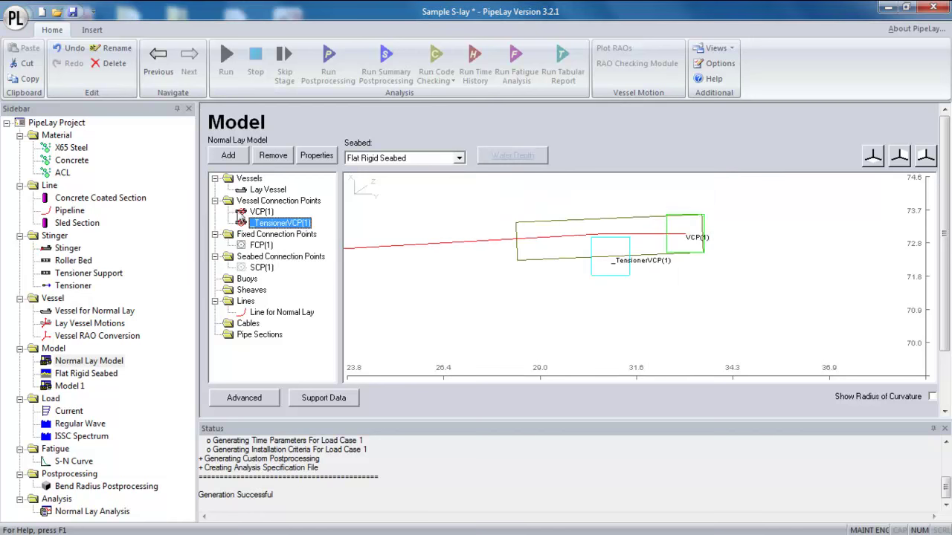
pyautogui.click(256, 213)
pyautogui.doubleClick(256, 213)
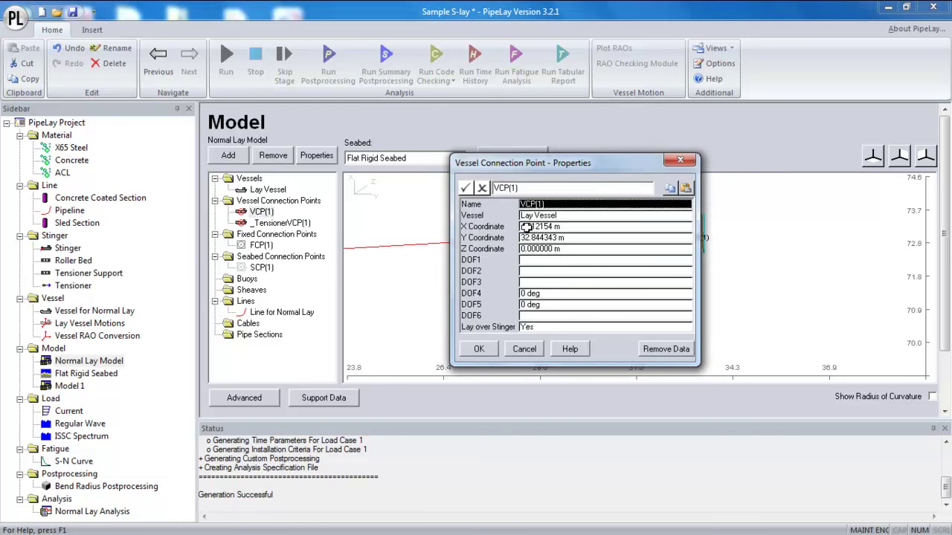
pyautogui.click(525, 349)
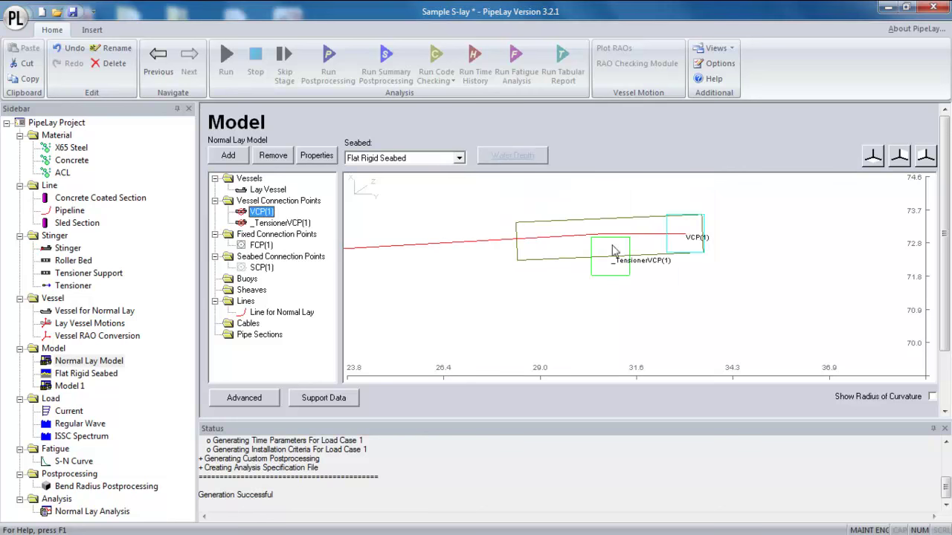
# - Change Line for Normal Lay's Start Point from VCP(1) to _TensionerVCP(1)
pyautogui.doubleClick(273, 315)
pyautogui.click(517, 258)
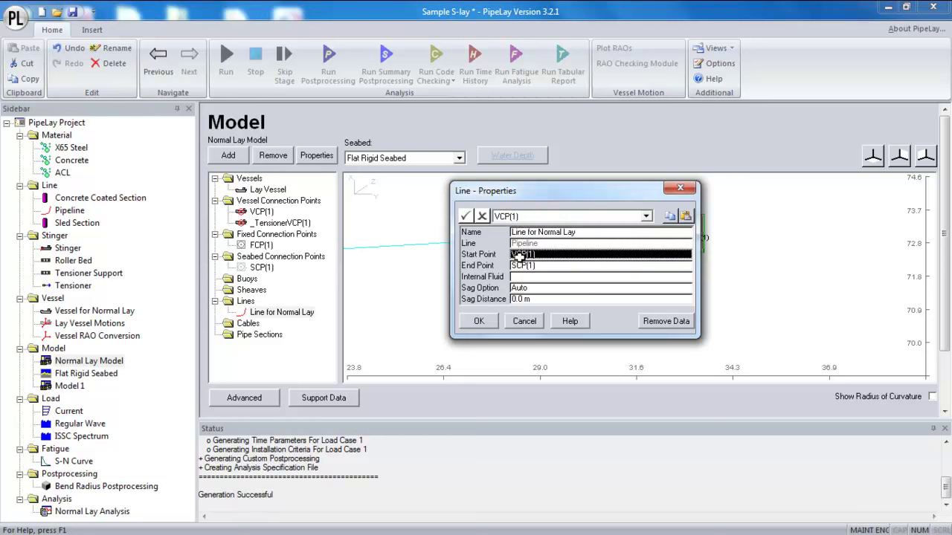
pyautogui.click(525, 216)
pyautogui.click(526, 250)
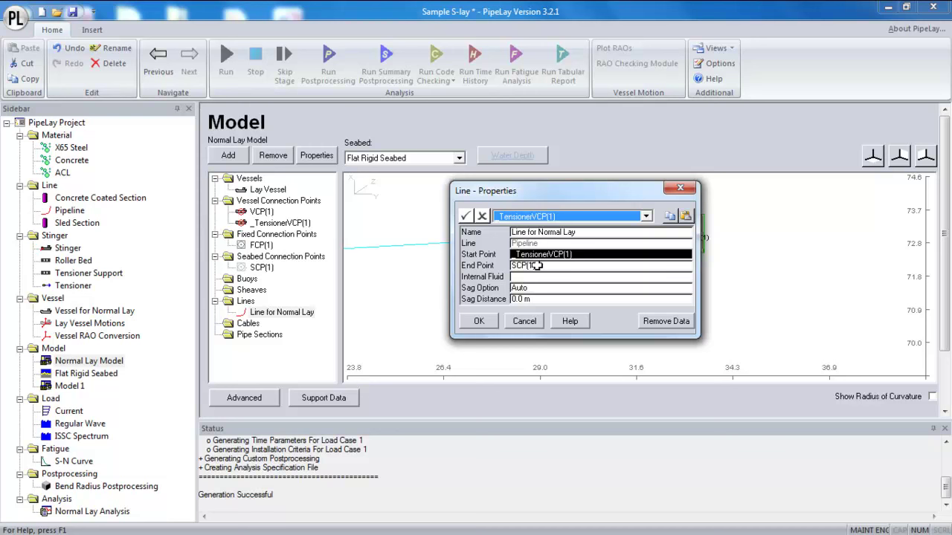
pyautogui.click(469, 321)
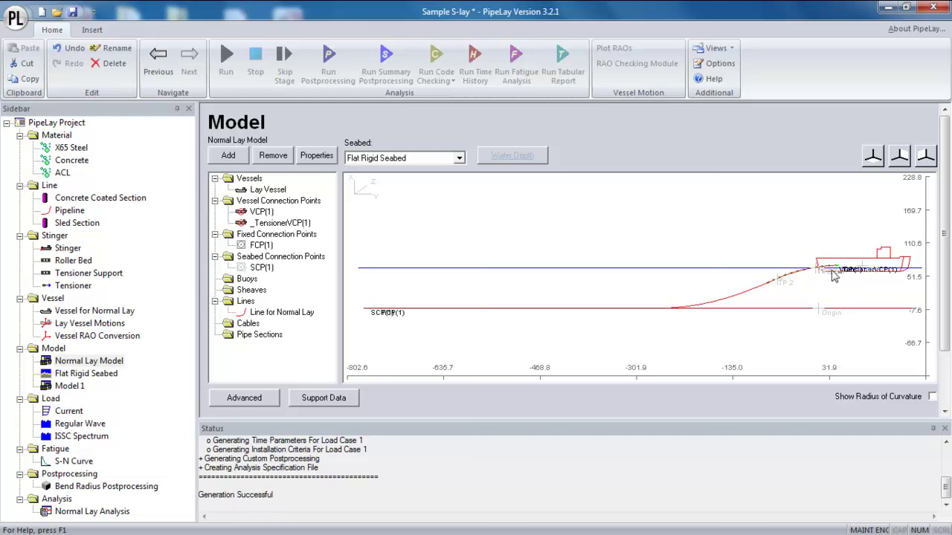
pyautogui.doubleClick(271, 224)
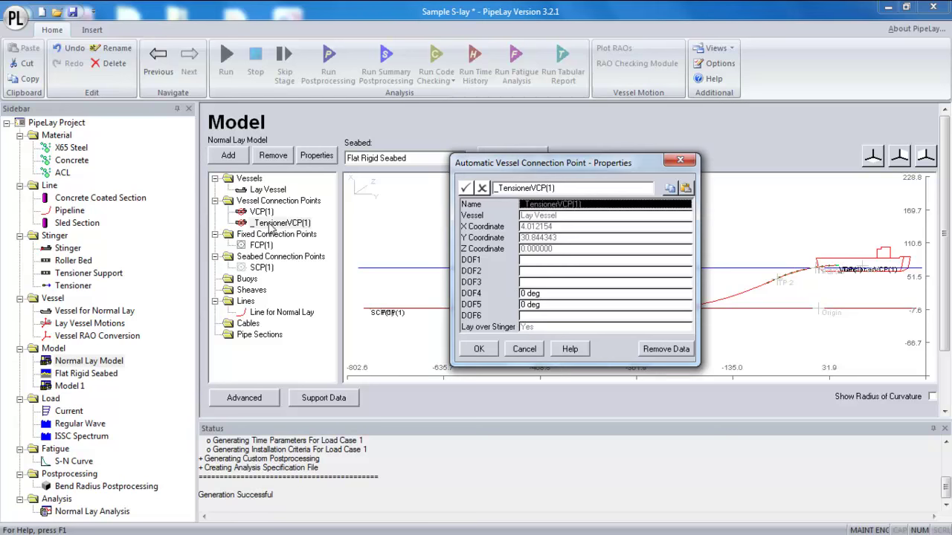
pyautogui.click(529, 305)
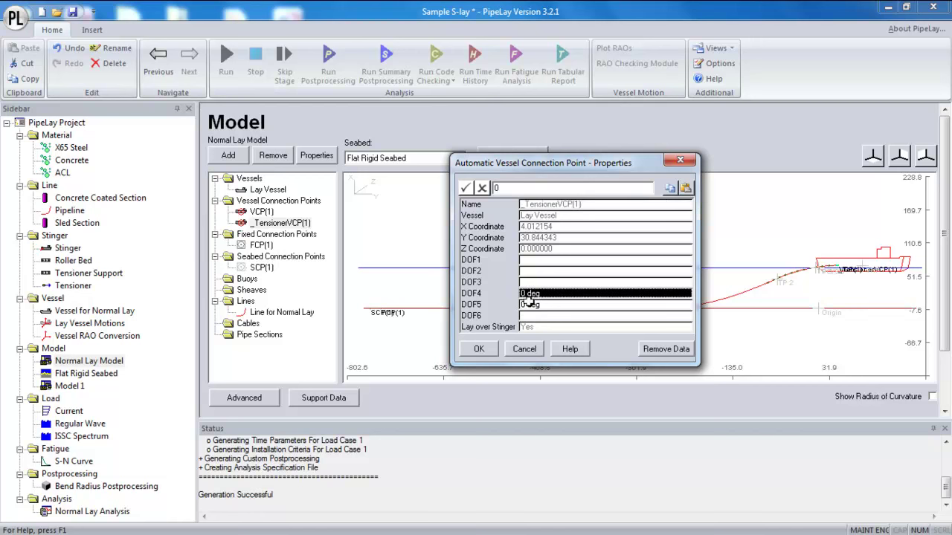
pyautogui.click(524, 349)
pyautogui.click(215, 260)
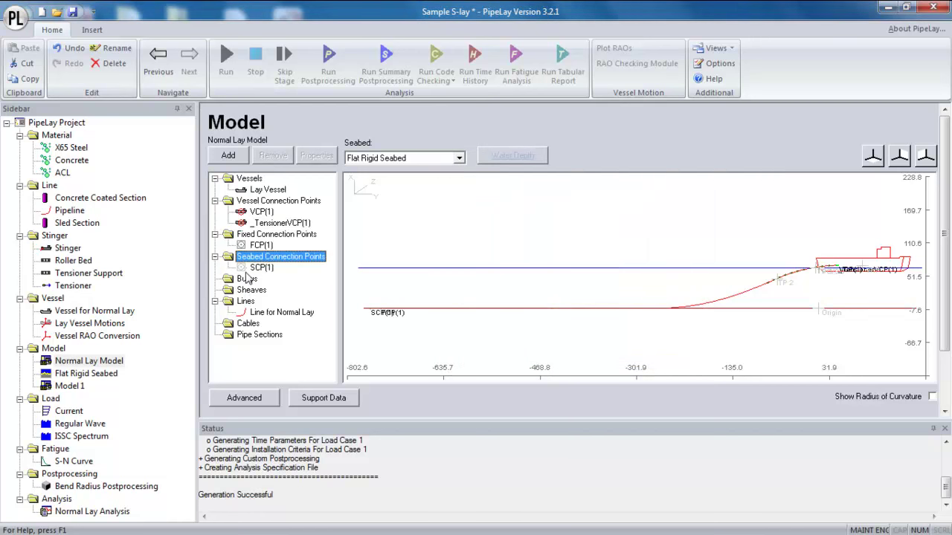
pyautogui.doubleClick(261, 267)
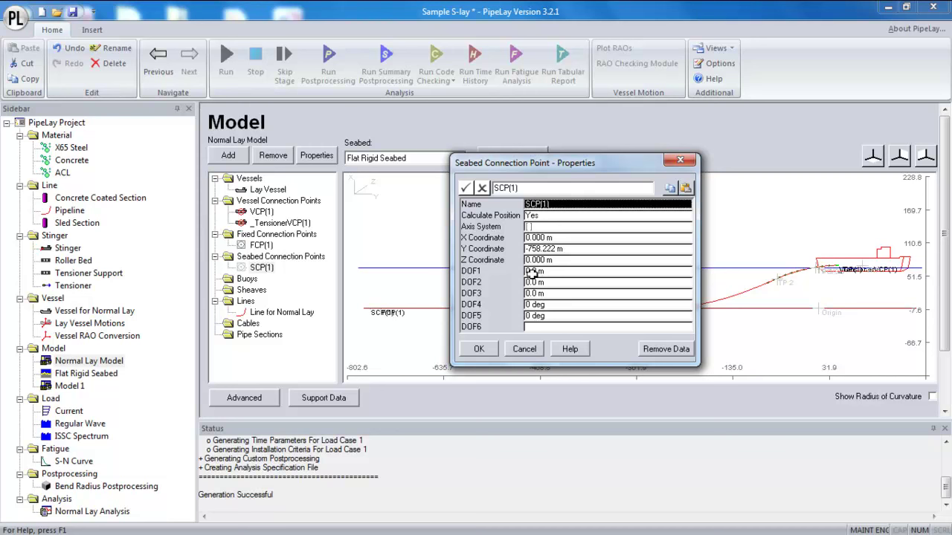
pyautogui.click(533, 272)
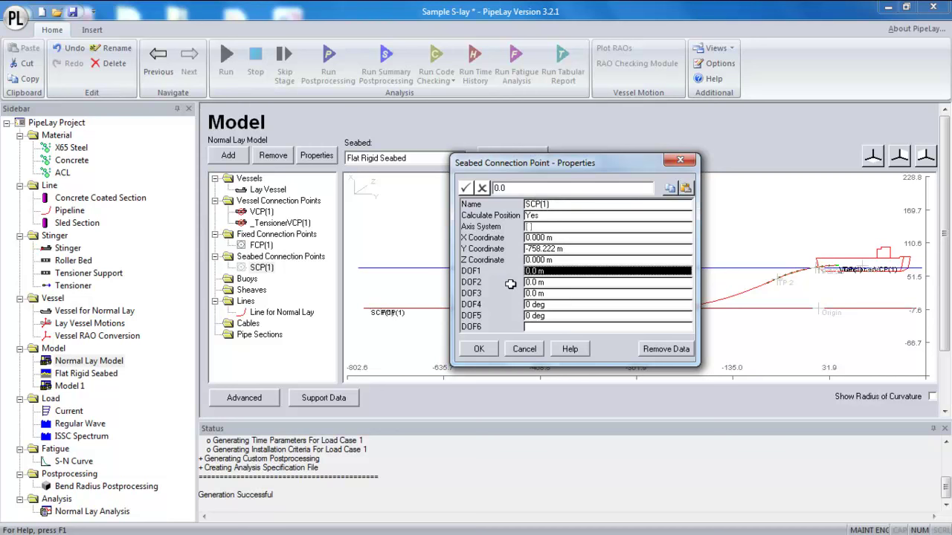
pyautogui.click(521, 351)
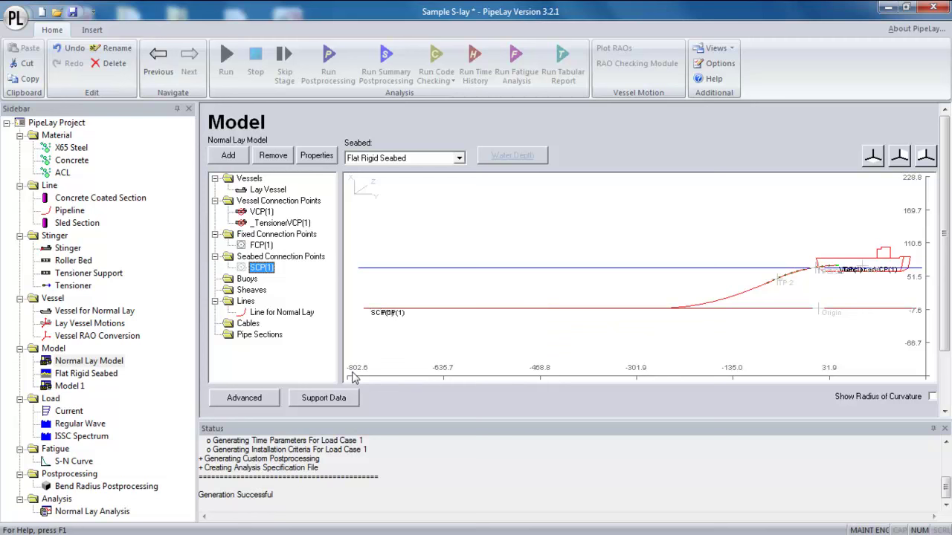
# - Change the Pipeline's Concrete Coated Section length from 800 m to 500 m
pyautogui.click(77, 215)
pyautogui.doubleClick(274, 242)
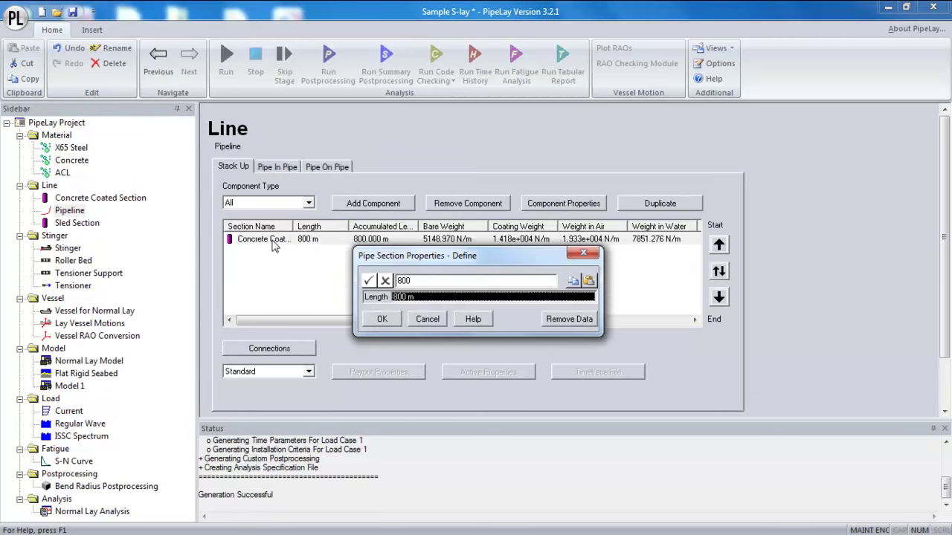
pyautogui.click(476, 297)
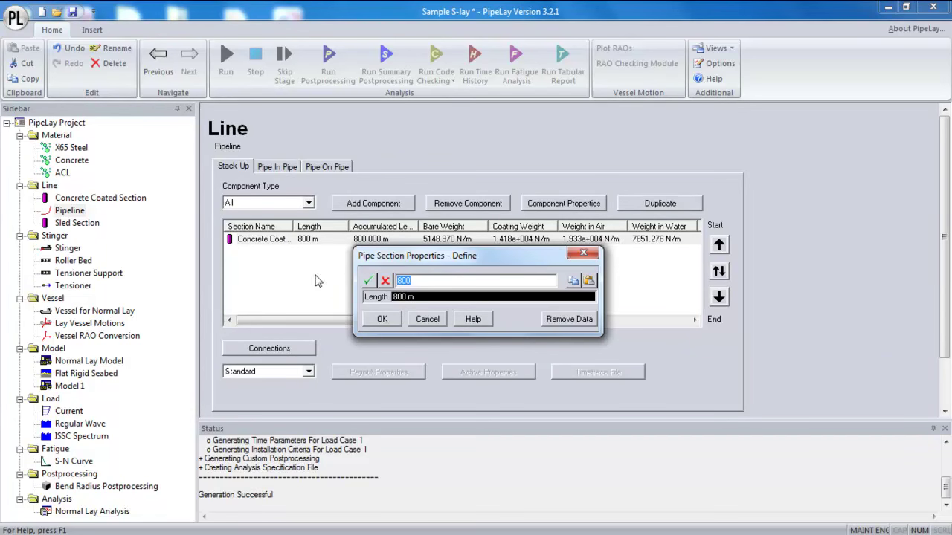
pyautogui.write('500')
pyautogui.click(383, 319)
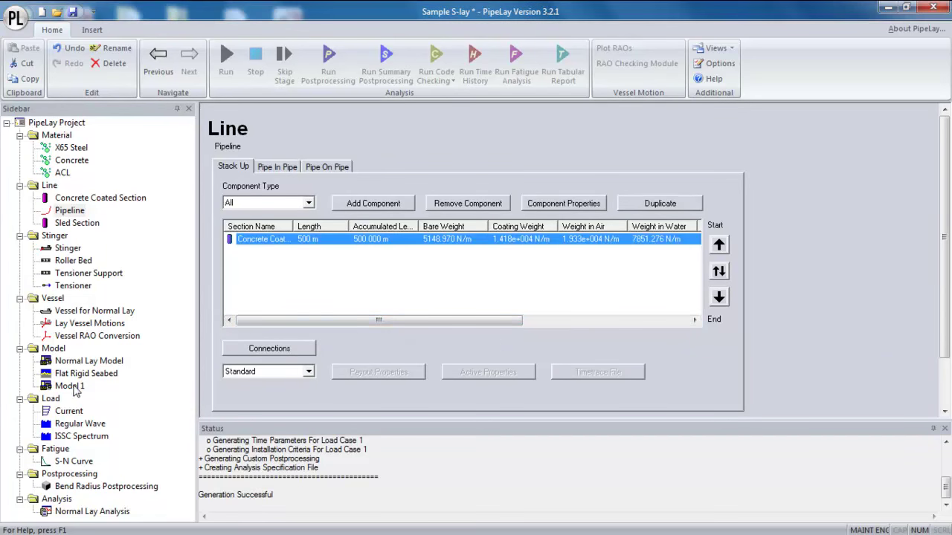
pyautogui.click(81, 364)
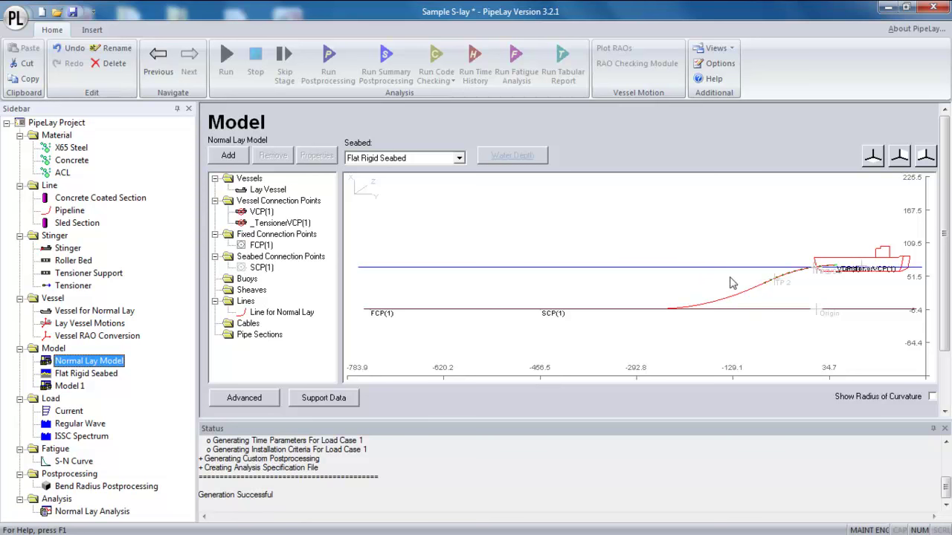
# - Inspect the shortened pipe's S-curve past TP 2 onto the seabed
pyautogui.moveTo(763, 290)
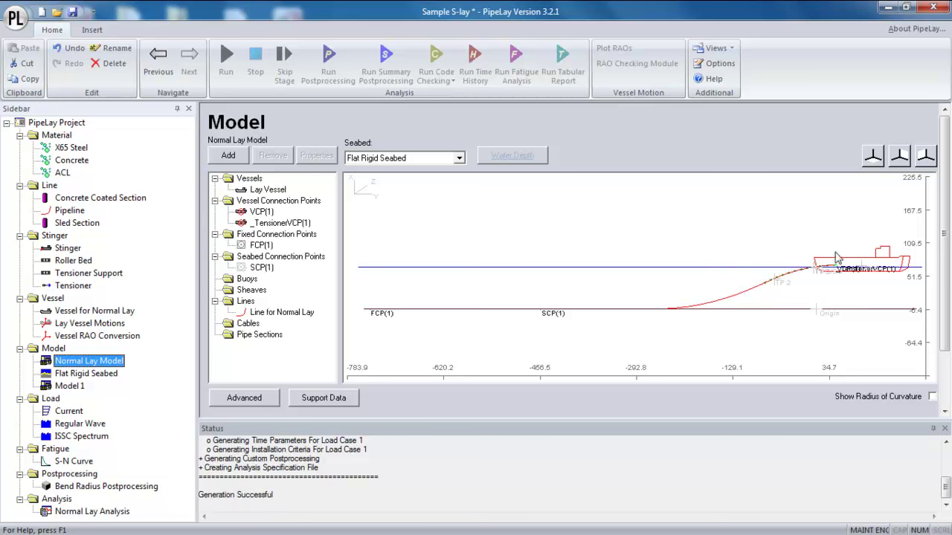